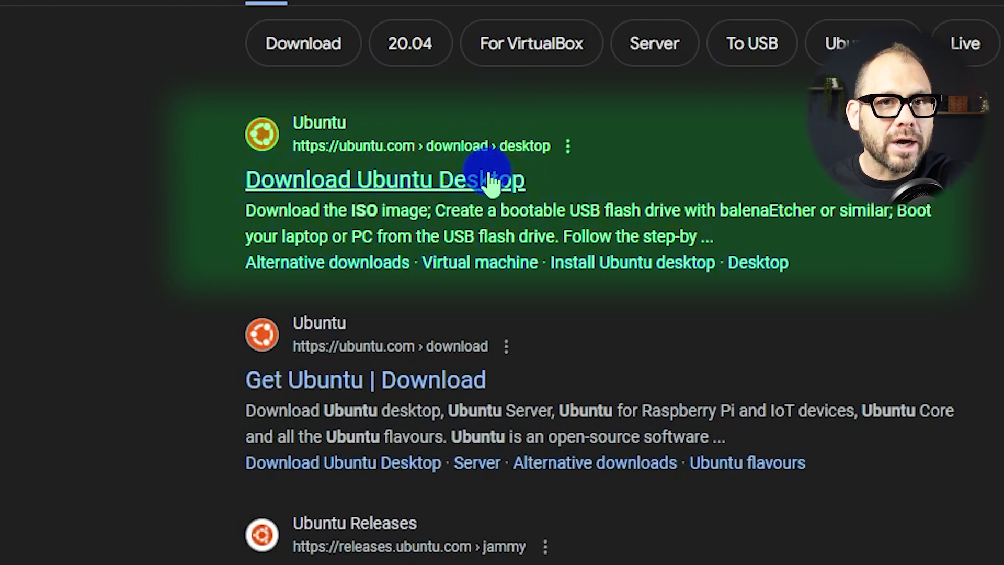
# Open the 'Download Ubuntu Desktop' result from ubuntu.com in Google Search
pyautogui.click(491, 180)
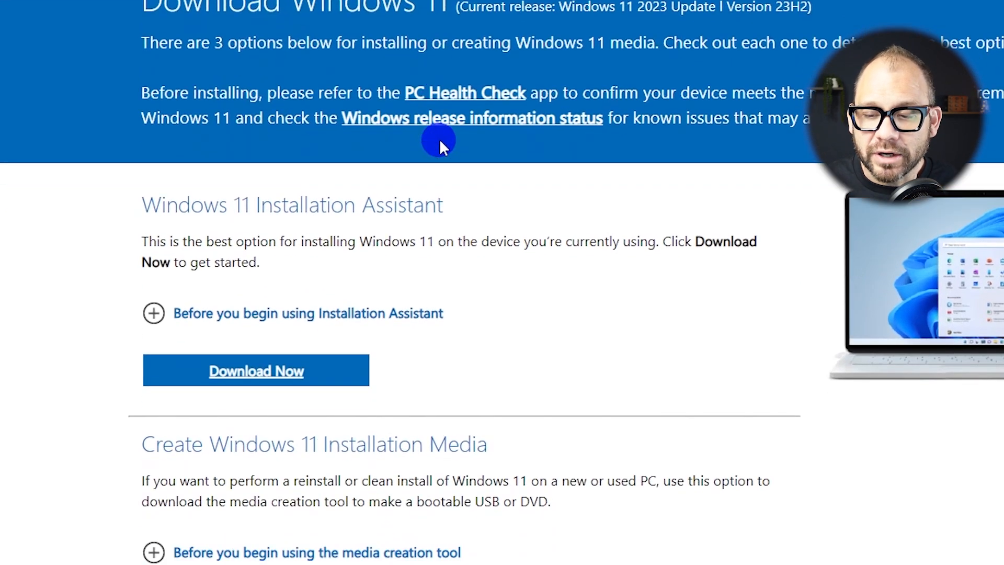
# Under Disk Image (ISO), pick Windows 11 multi-edition ISO and download the 64-bit English version
pyautogui.scroll(-2, 451, 168)
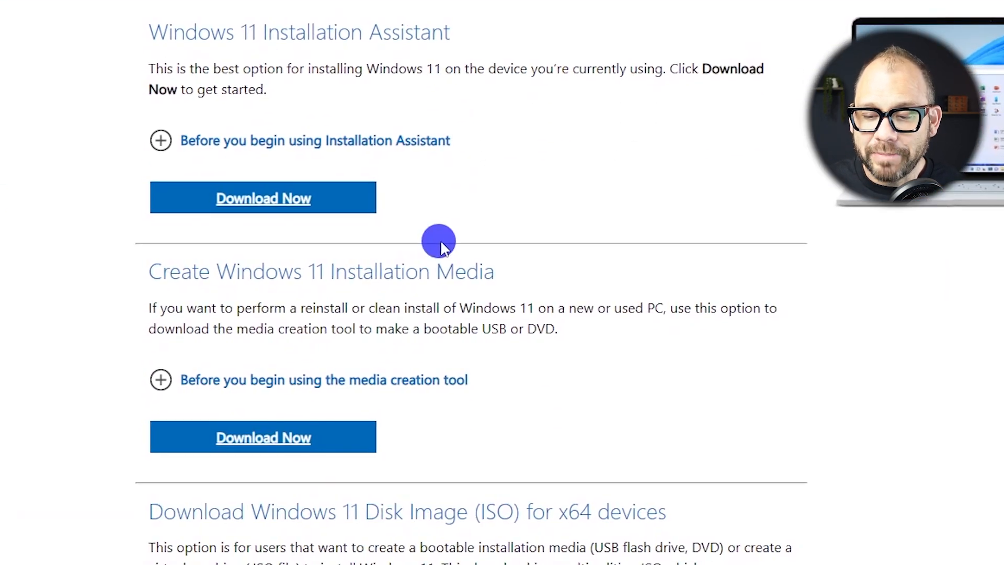
pyautogui.scroll(-8, 440, 233)
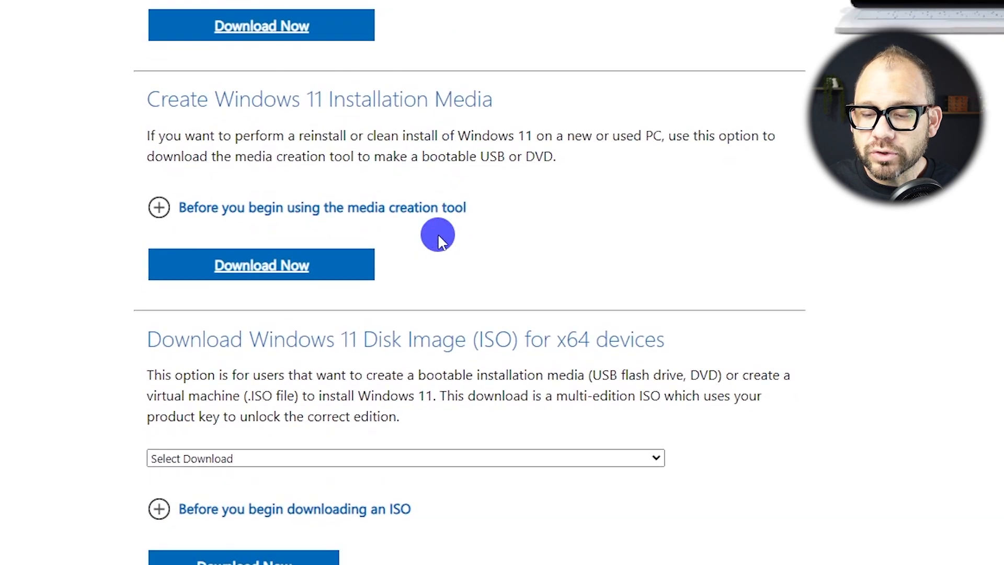
pyautogui.moveTo(150, 189); pyautogui.dragTo(706, 191)
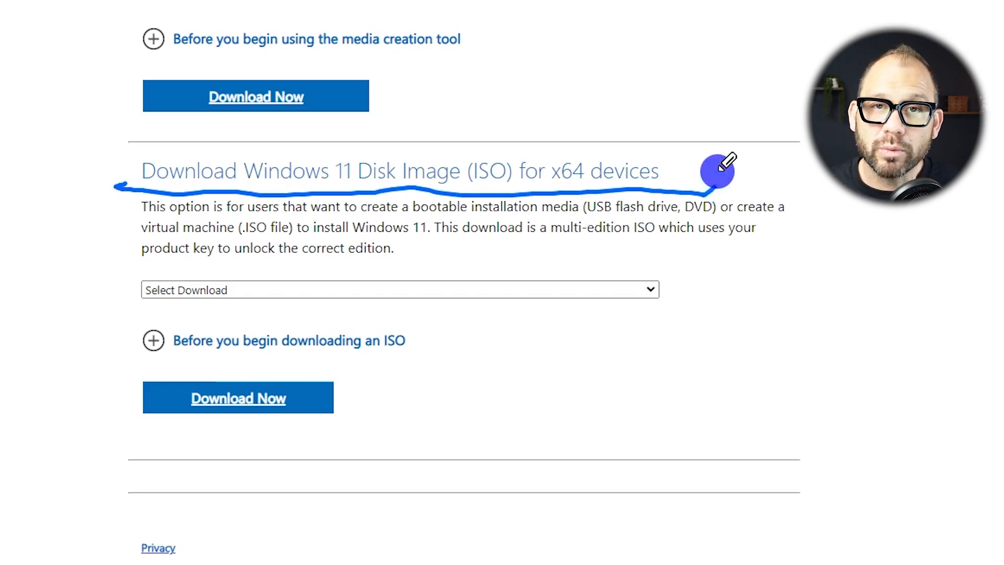
pyautogui.press('Escape')
pyautogui.click(325, 290)
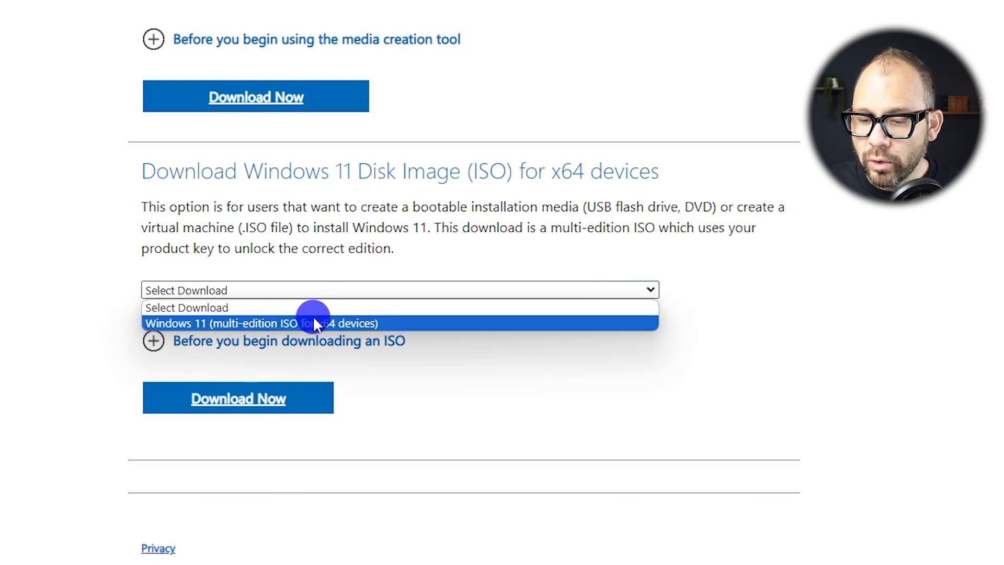
pyautogui.click(316, 319)
pyautogui.click(236, 397)
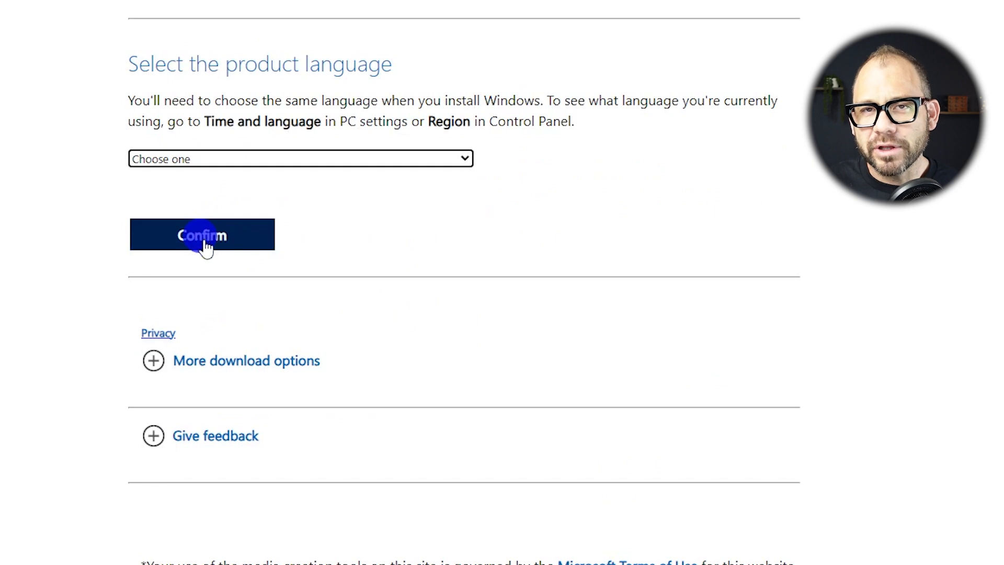
pyautogui.click(344, 227)
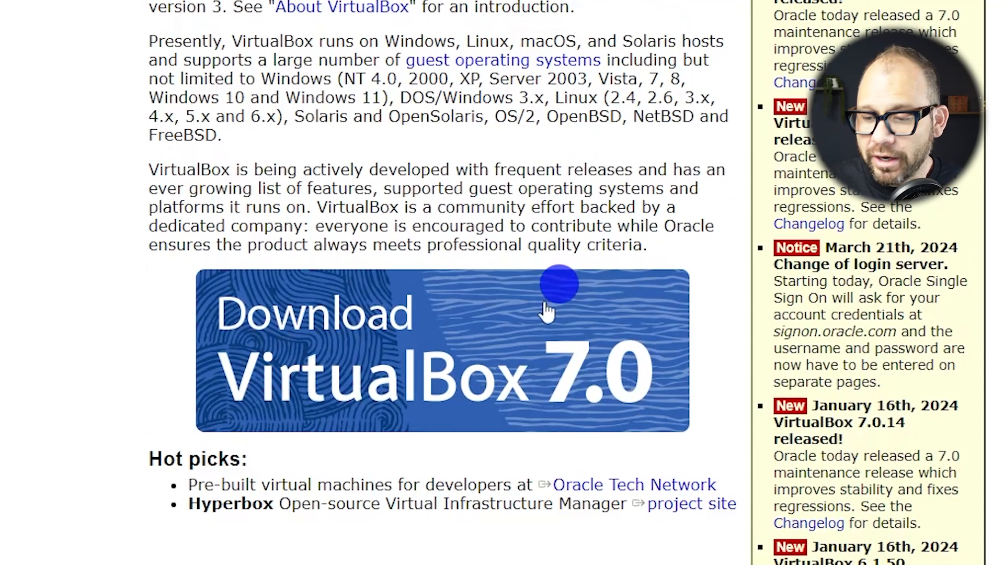
# Go to the VirtualBox 7.0 downloads page and download the Windows hosts package
pyautogui.click(498, 428)
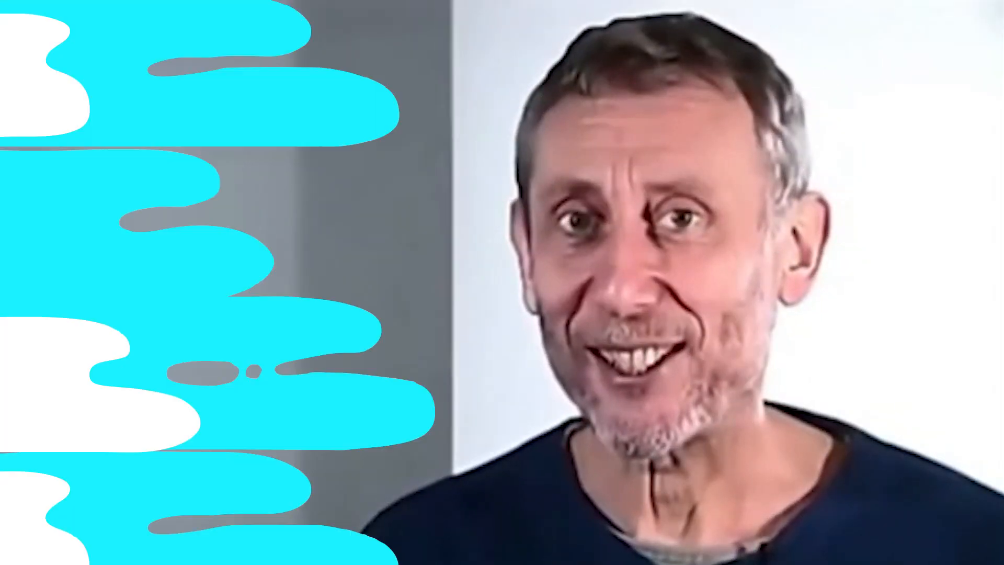
pyautogui.click(389, 333)
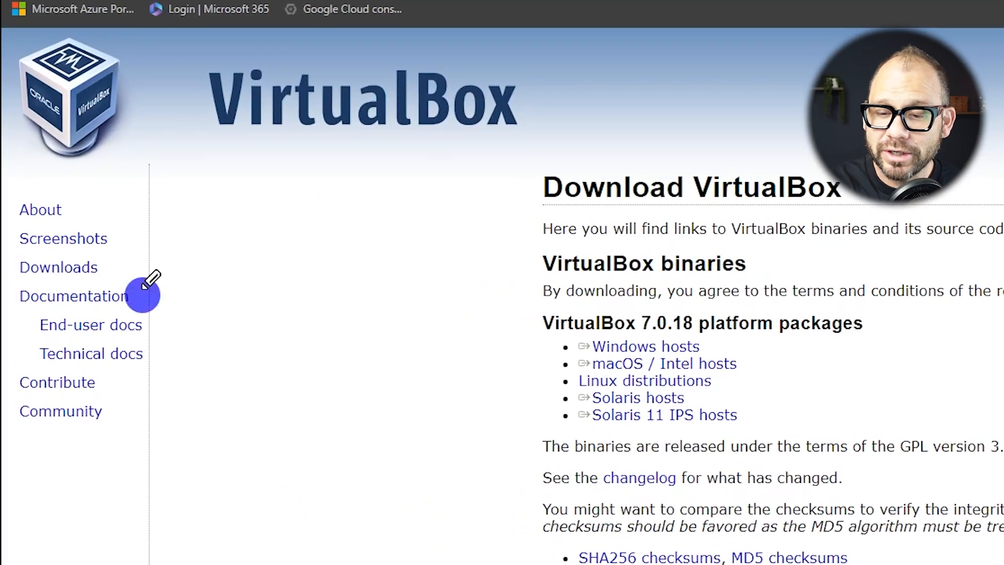
pyautogui.moveTo(124, 288)
pyautogui.mouseDown()
pyautogui.moveTo(94, 274)
pyautogui.moveTo(153, 314)
pyautogui.moveTo(99, 273)
pyautogui.mouseUp()
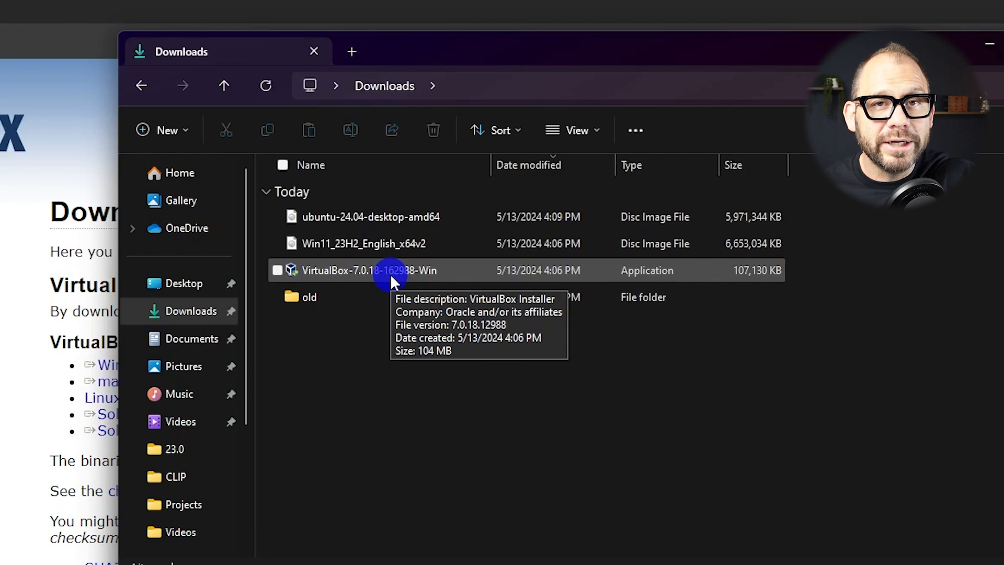
# Run the downloaded VirtualBox 7.0.18 installer, keeping the default features
pyautogui.doubleClick(390, 274)
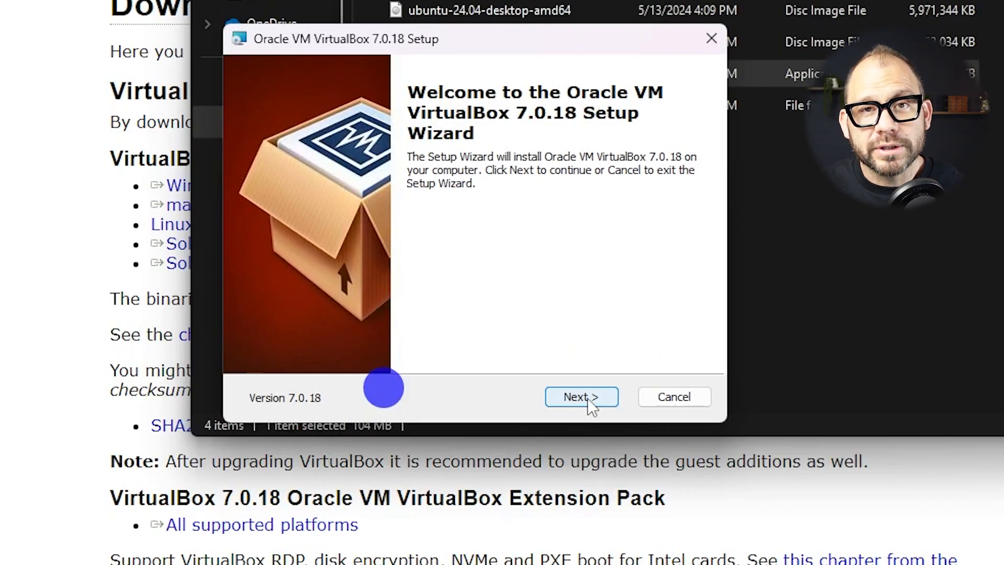
pyautogui.click(588, 398)
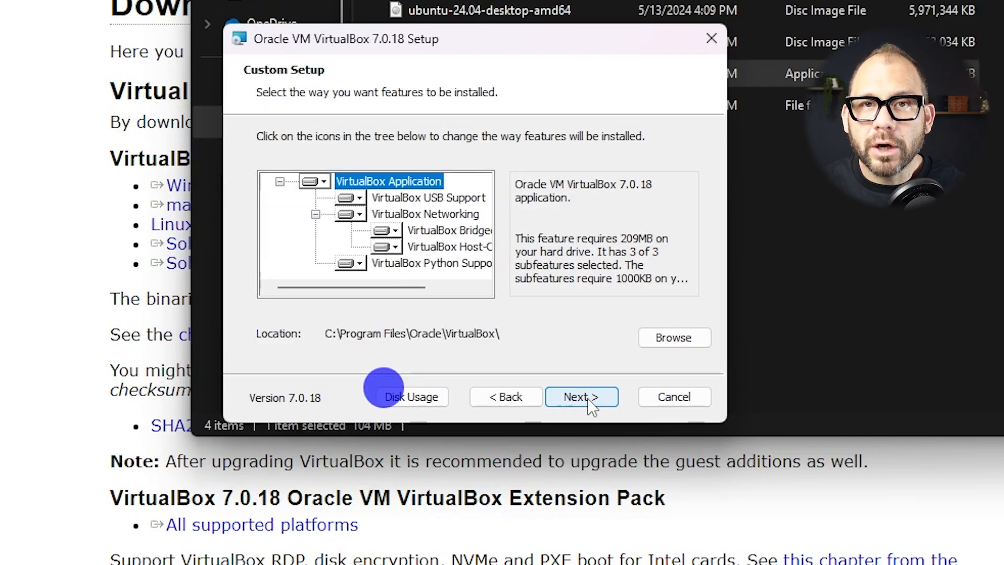
pyautogui.click(588, 397)
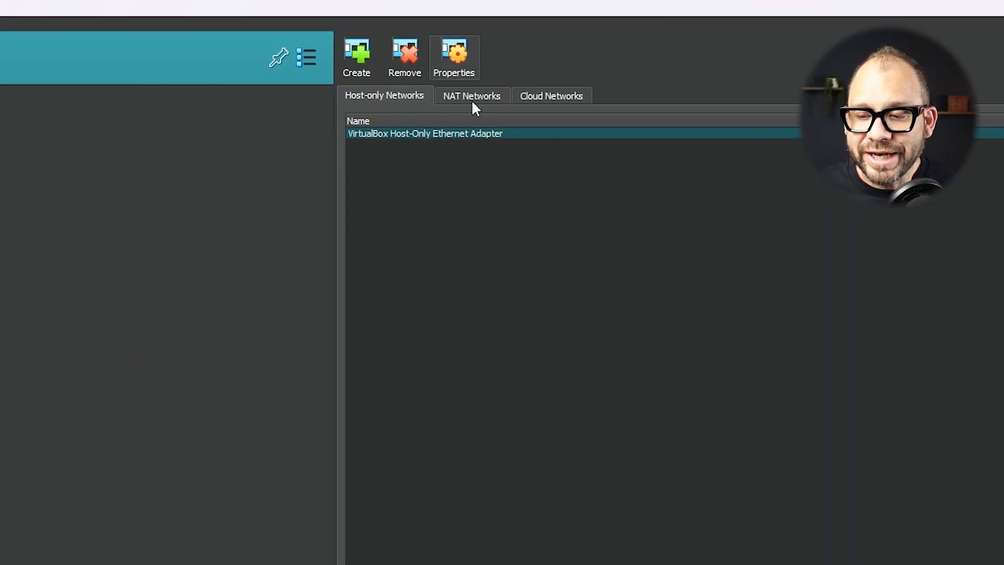
# Create a NAT network, rename NatNetwork to skynet, and apply
pyautogui.click(489, 108)
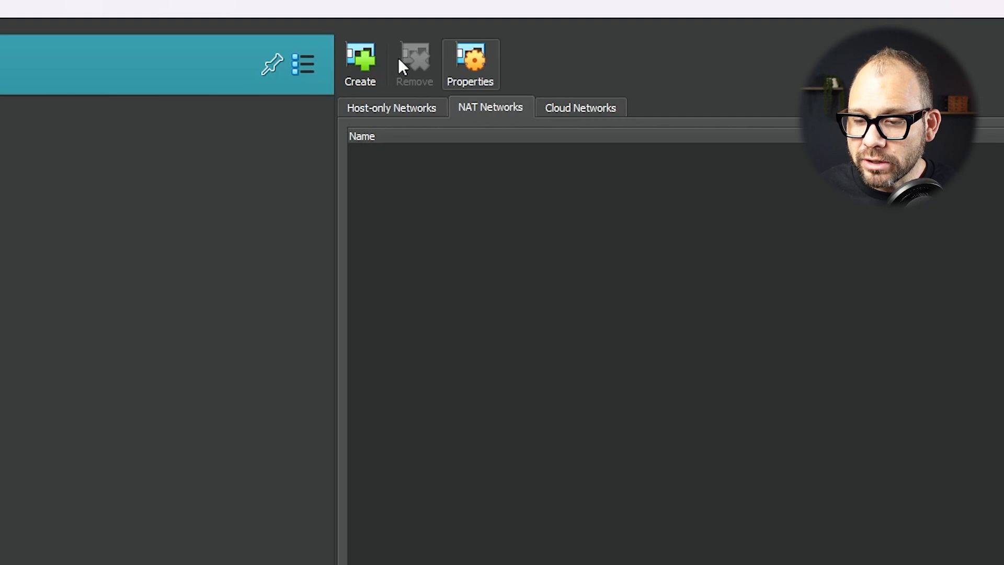
pyautogui.click(366, 59)
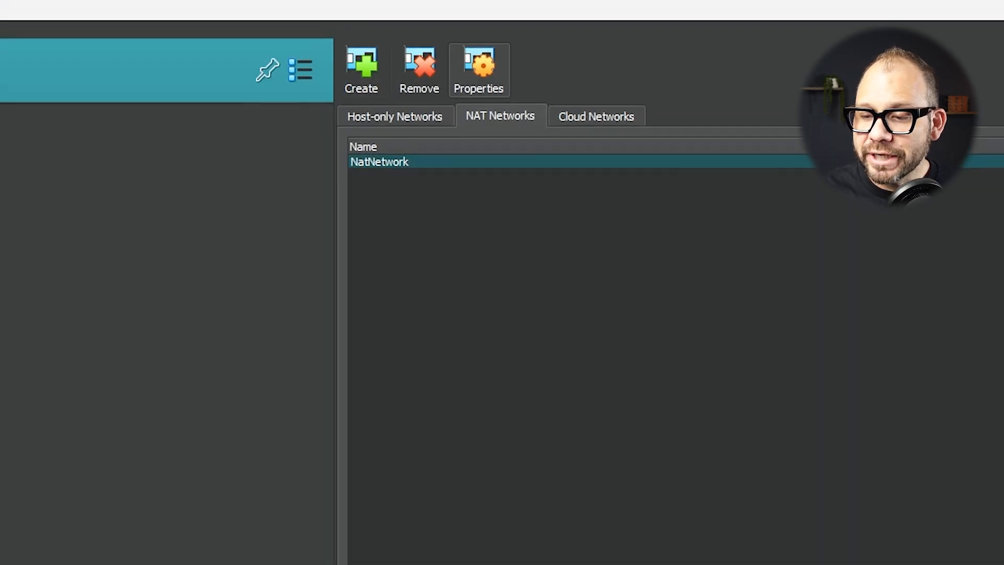
pyautogui.moveTo(342, 191); pyautogui.dragTo(454, 195)
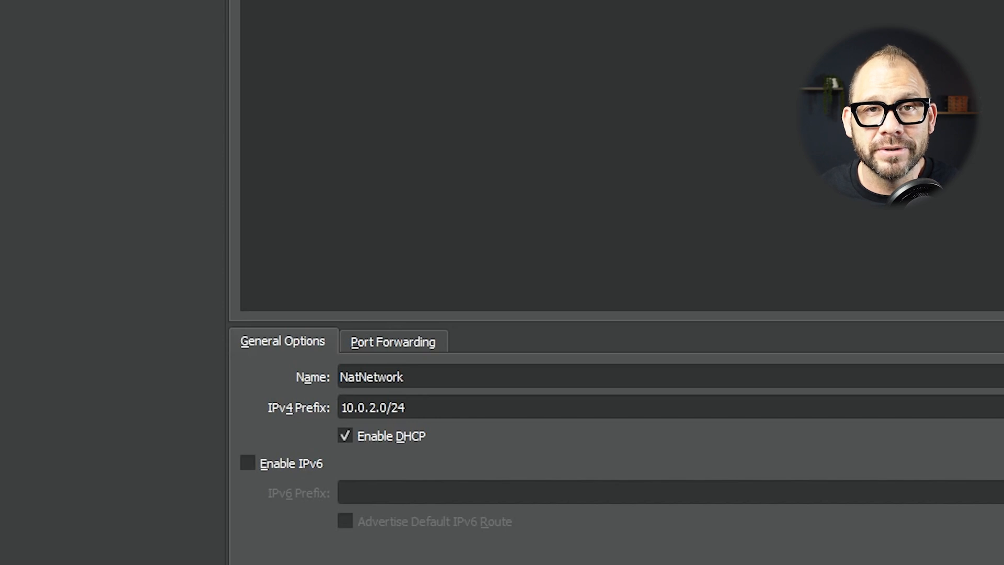
pyautogui.moveTo(427, 375); pyautogui.dragTo(291, 369)
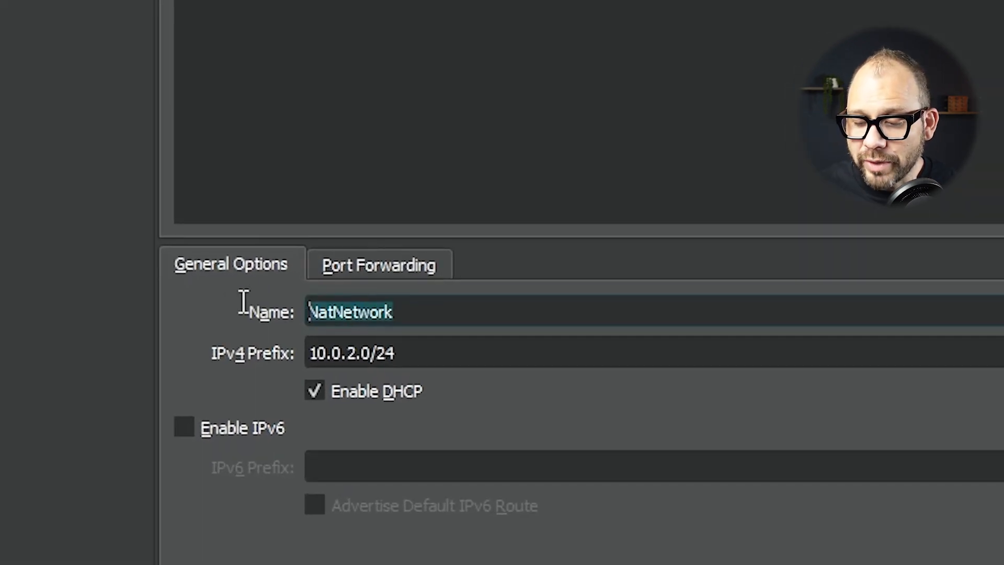
pyautogui.write('skynet')
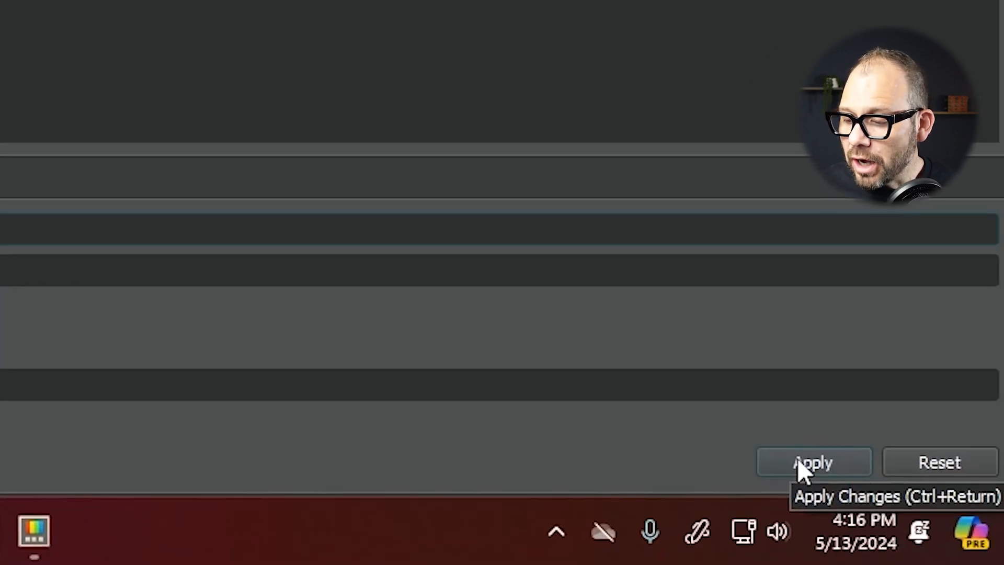
pyautogui.click(798, 458)
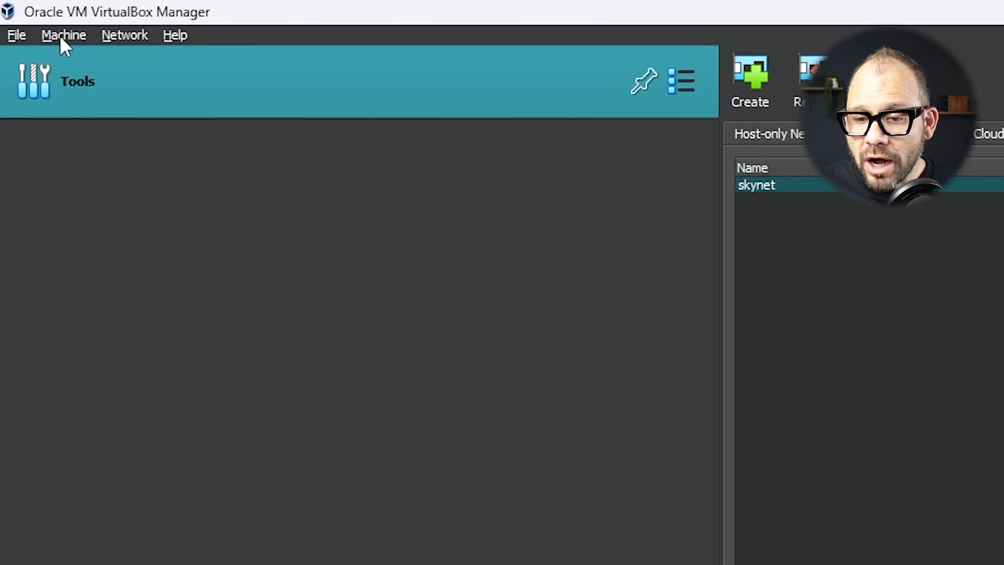
# Start a new virtual machine named t1000-ubuntu
pyautogui.click(60, 36)
pyautogui.click(90, 58)
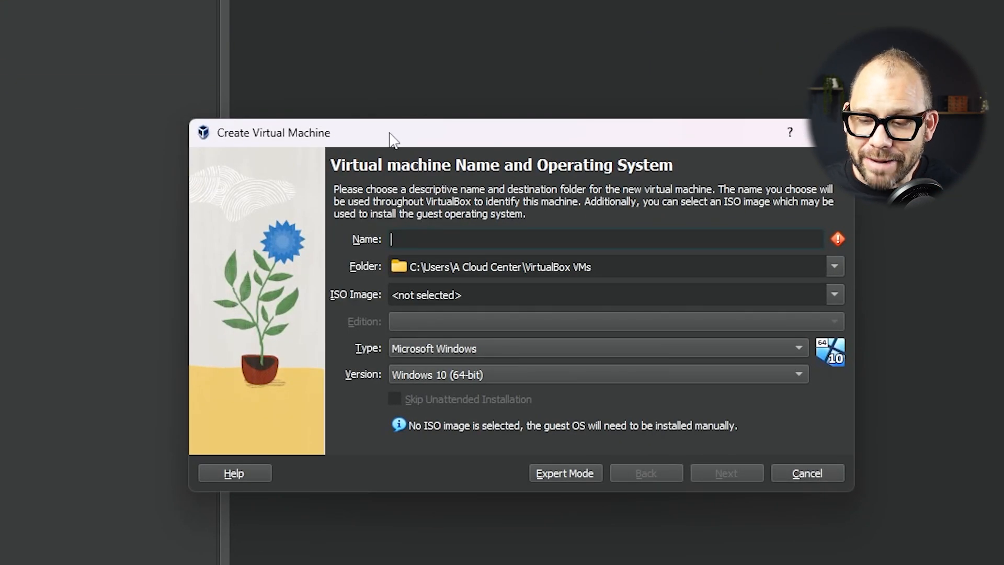
pyautogui.write('t1000-ubuntu')
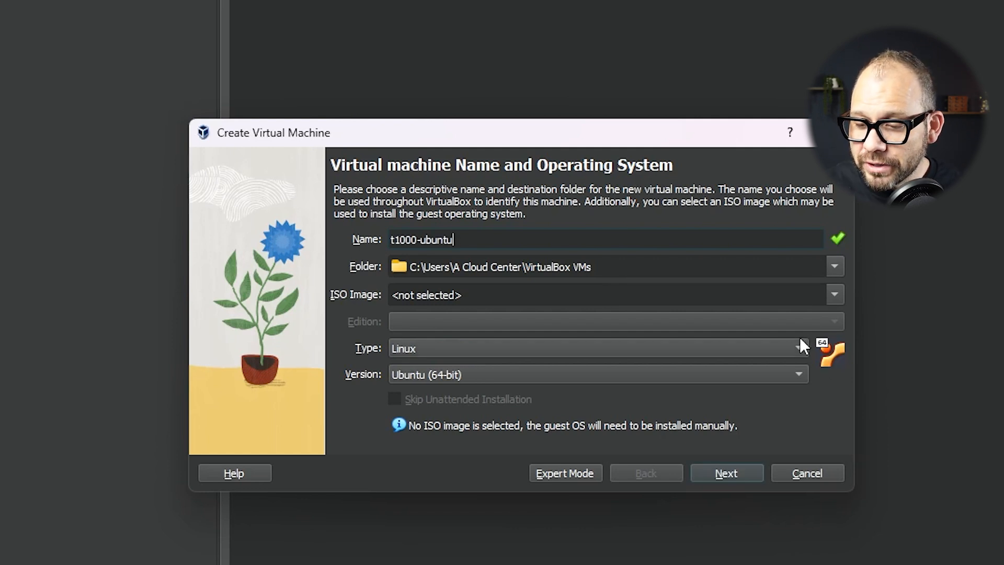
# Select the ubuntu-24.04-desktop-amd64 ISO from disk as the VM's install image
pyautogui.click(834, 296)
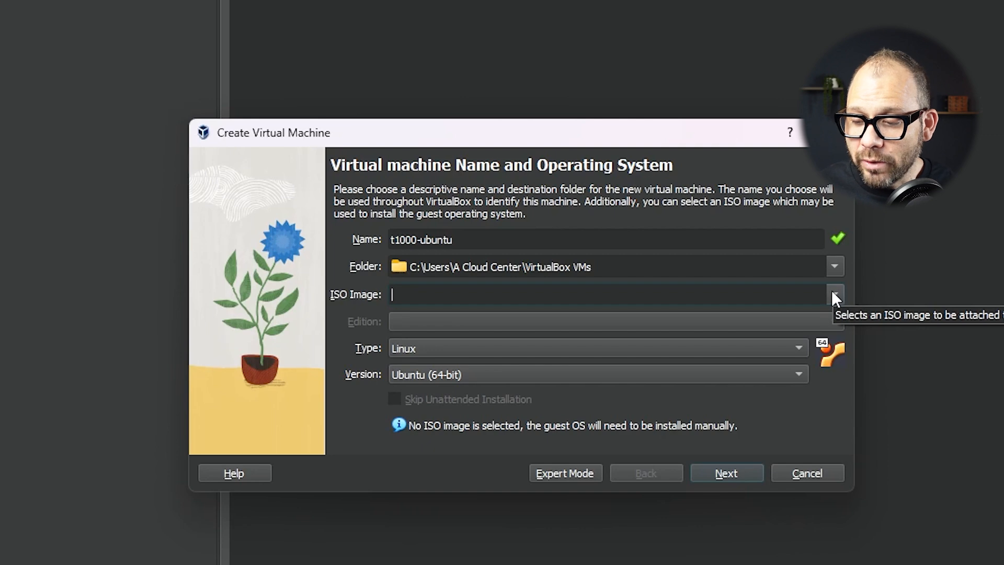
pyautogui.click(833, 296)
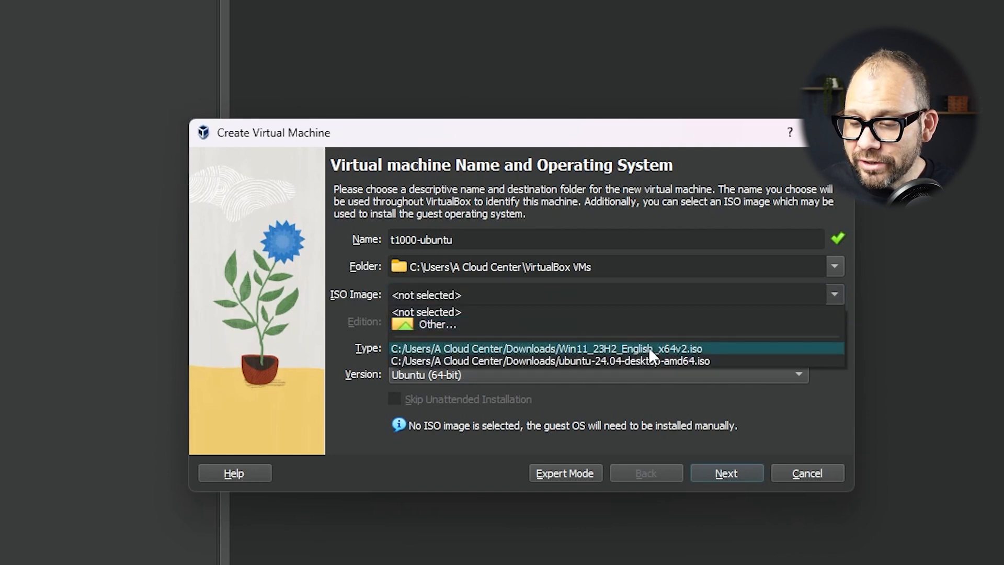
pyautogui.click(487, 322)
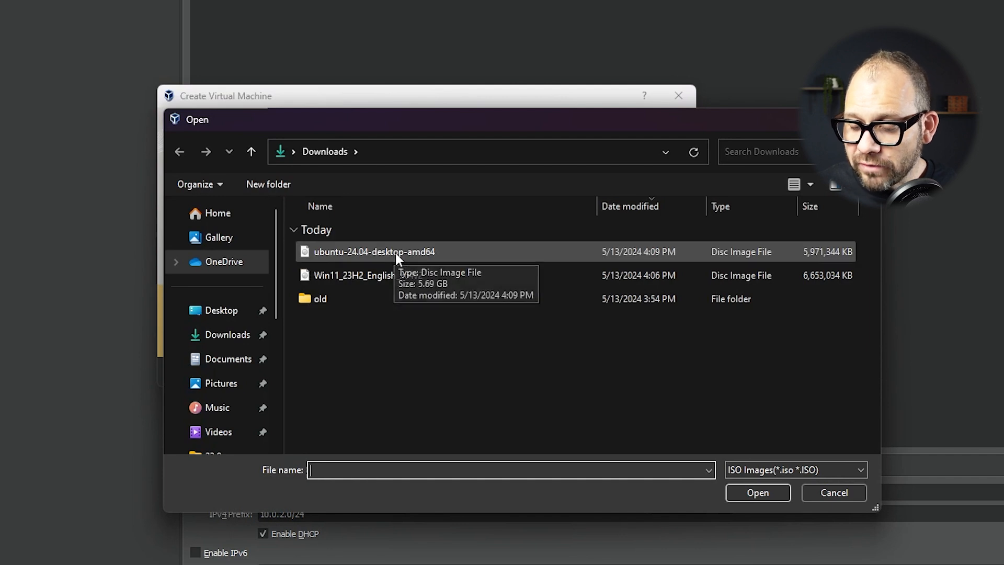
pyautogui.click(365, 251)
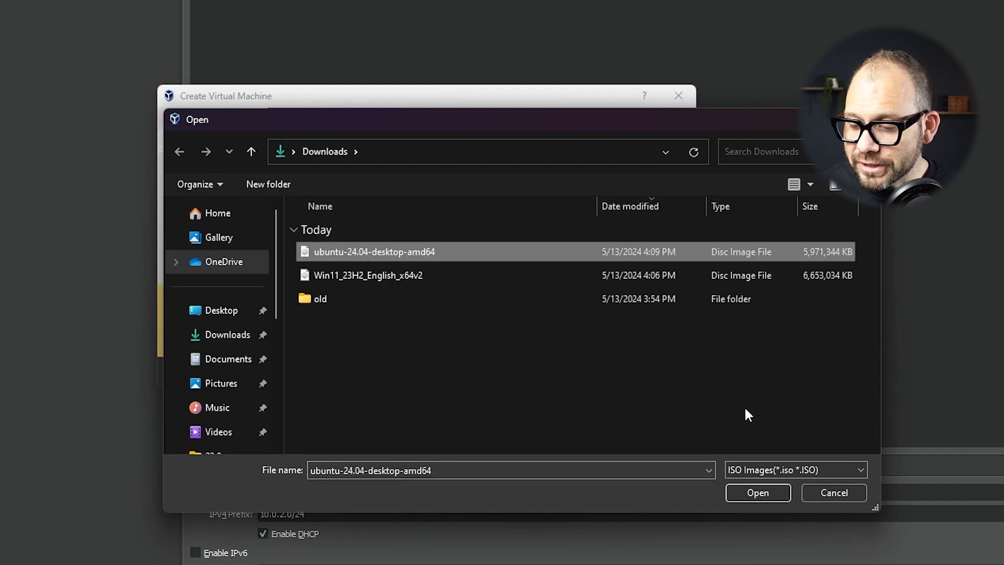
pyautogui.click(745, 488)
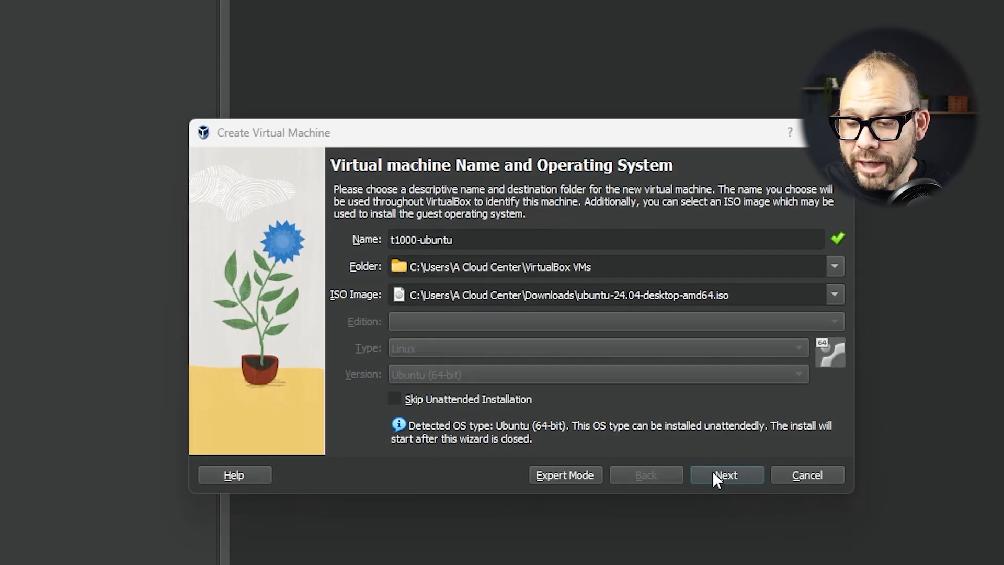
pyautogui.click(717, 477)
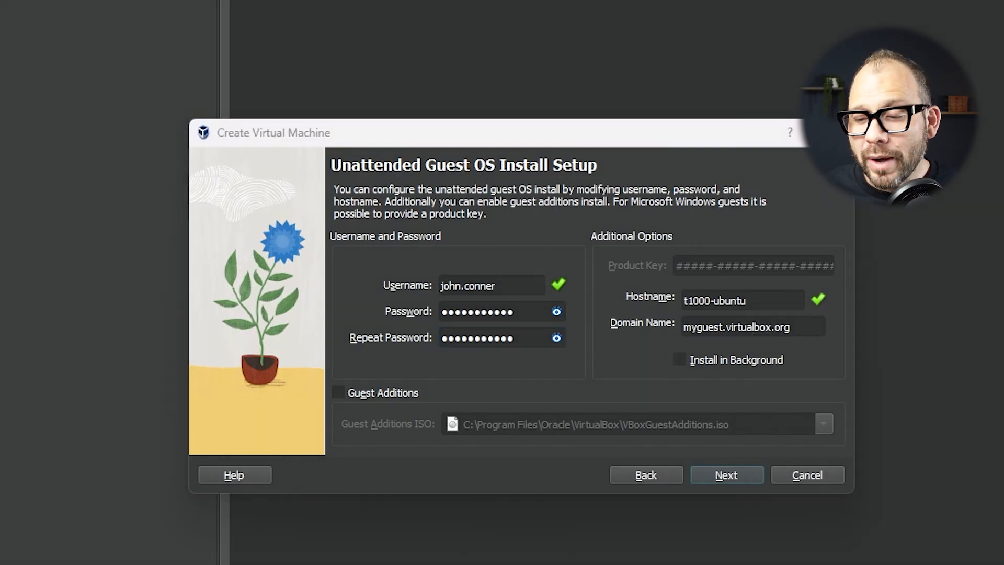
# Tick the Guest Additions option in the unattended install setup and continue
pyautogui.moveTo(425, 370)
pyautogui.mouseDown()
pyautogui.moveTo(329, 362)
pyautogui.moveTo(428, 374)
pyautogui.mouseUp()
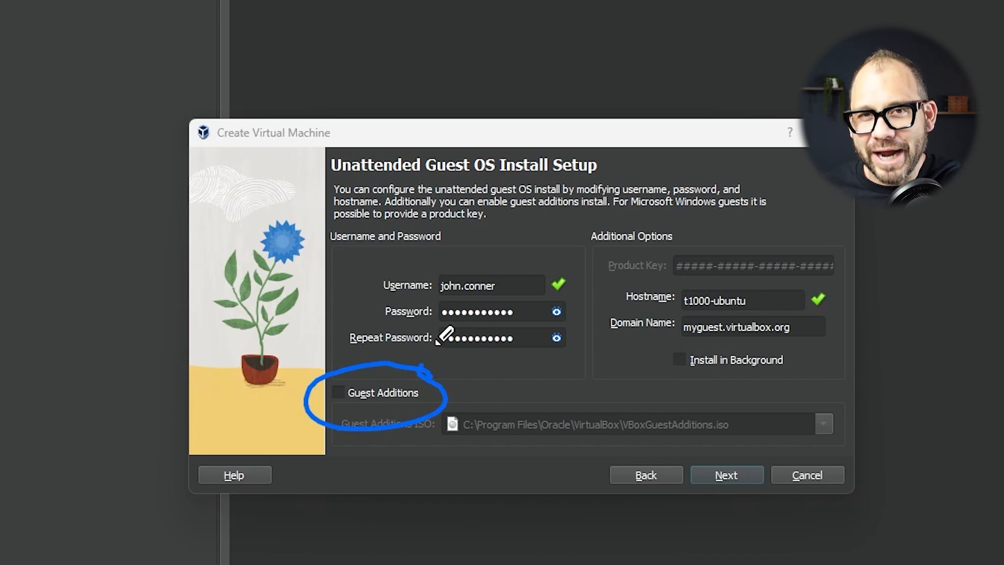
pyautogui.press('Escape')
pyautogui.click(339, 392)
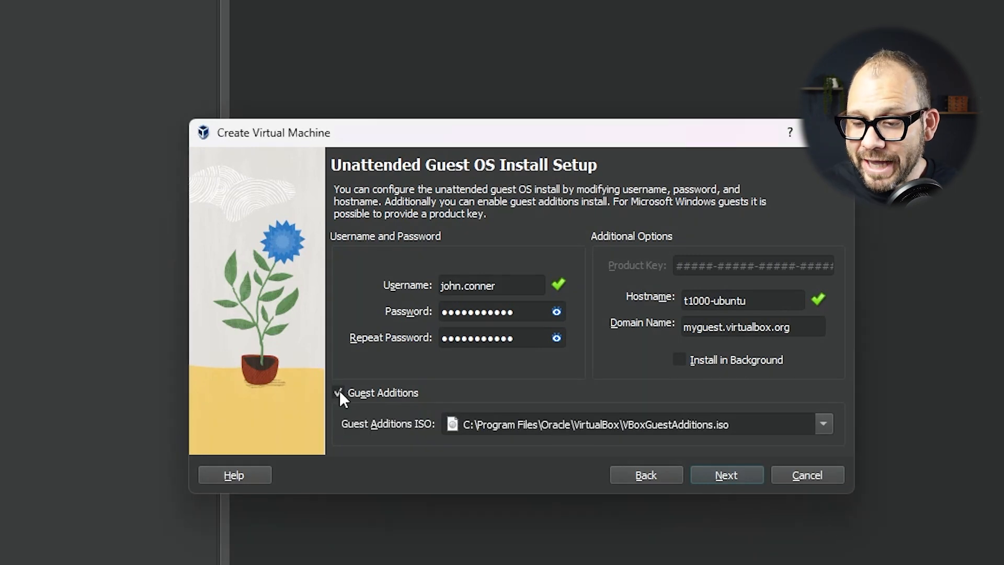
pyautogui.click(739, 476)
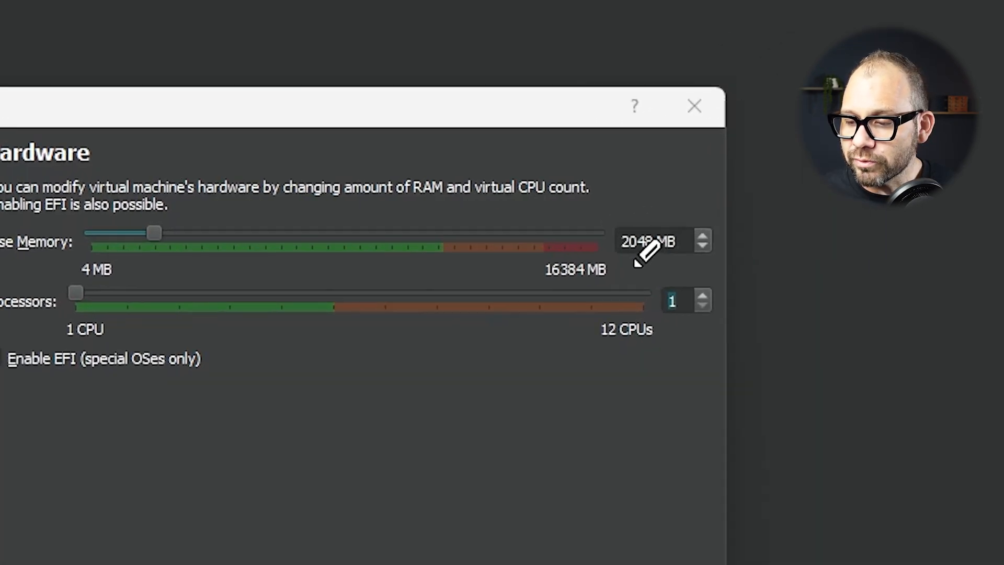
# Raise processors from 1 to 2 and keep the 25.00 GB disk size
pyautogui.moveTo(769, 245); pyautogui.dragTo(864, 246)
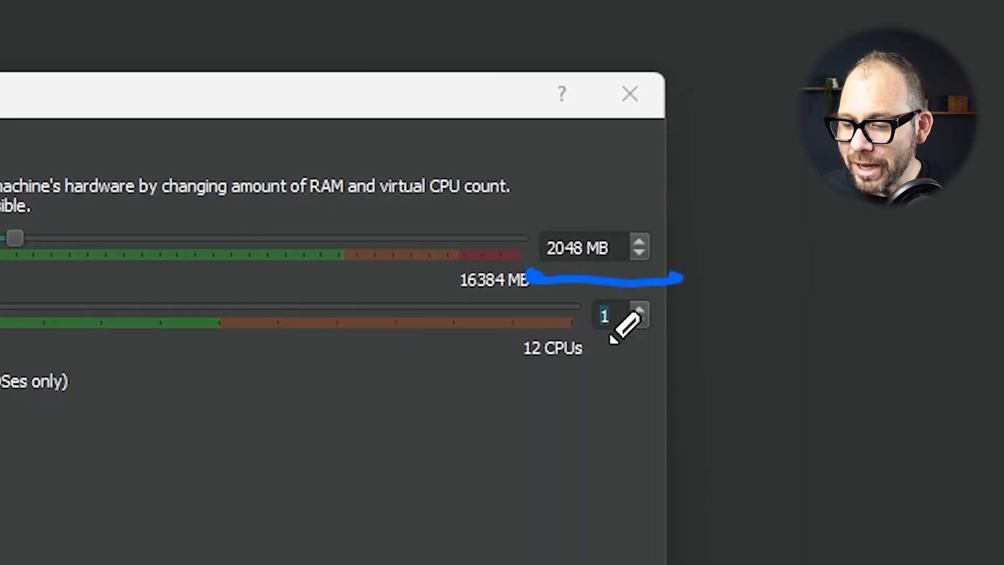
pyautogui.moveTo(589, 351); pyautogui.dragTo(668, 351)
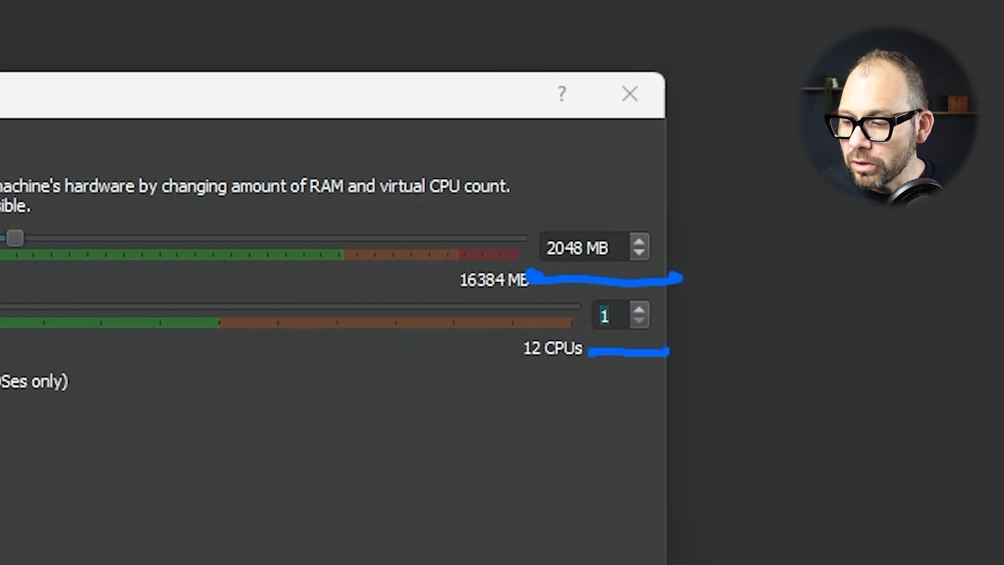
pyautogui.click(638, 308)
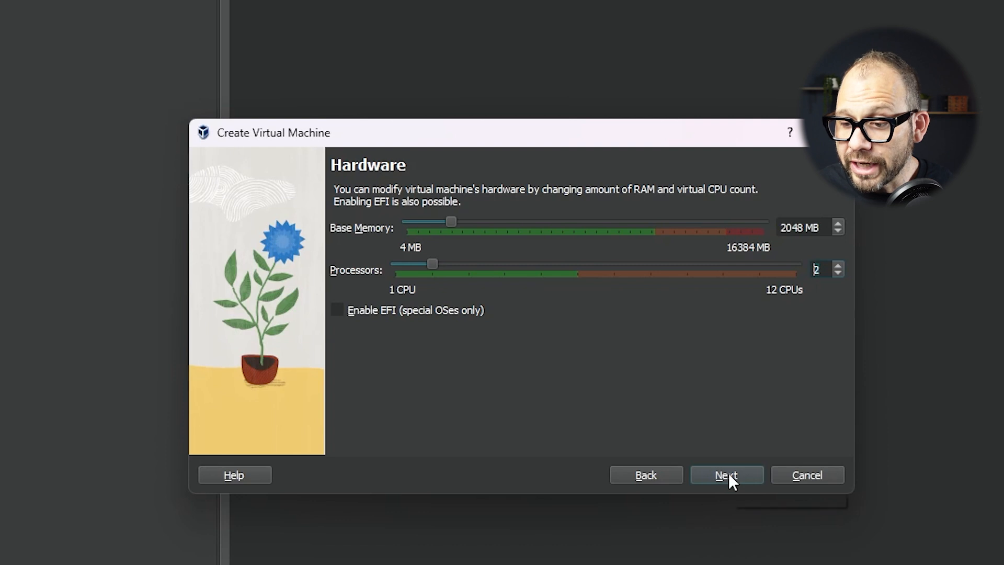
pyautogui.click(728, 474)
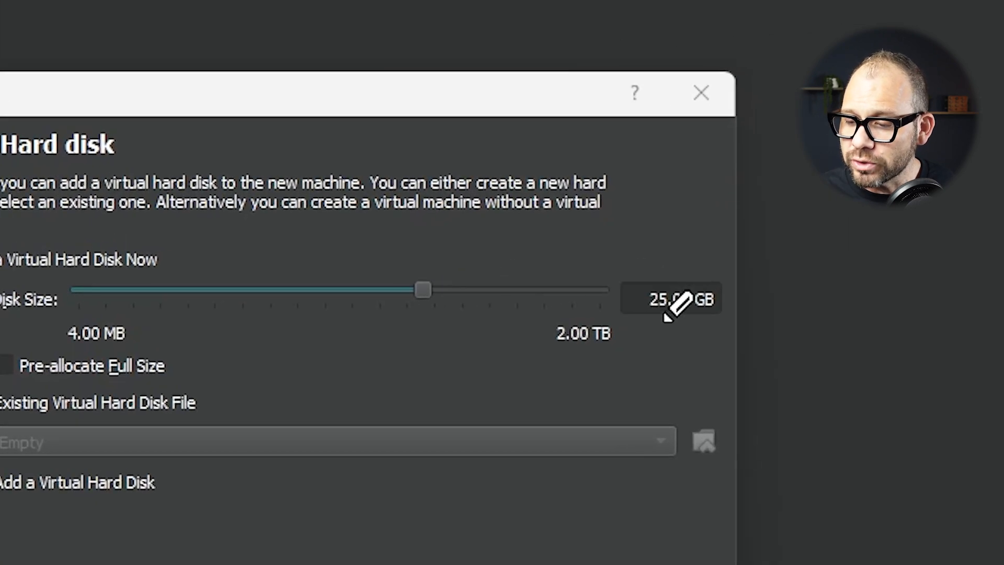
pyautogui.moveTo(627, 329); pyautogui.dragTo(731, 327)
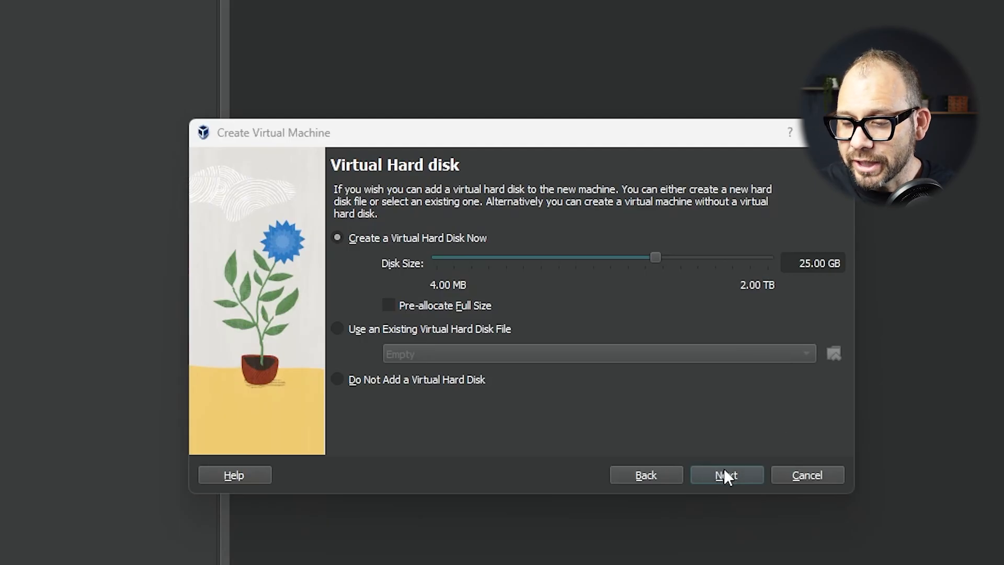
pyautogui.click(725, 476)
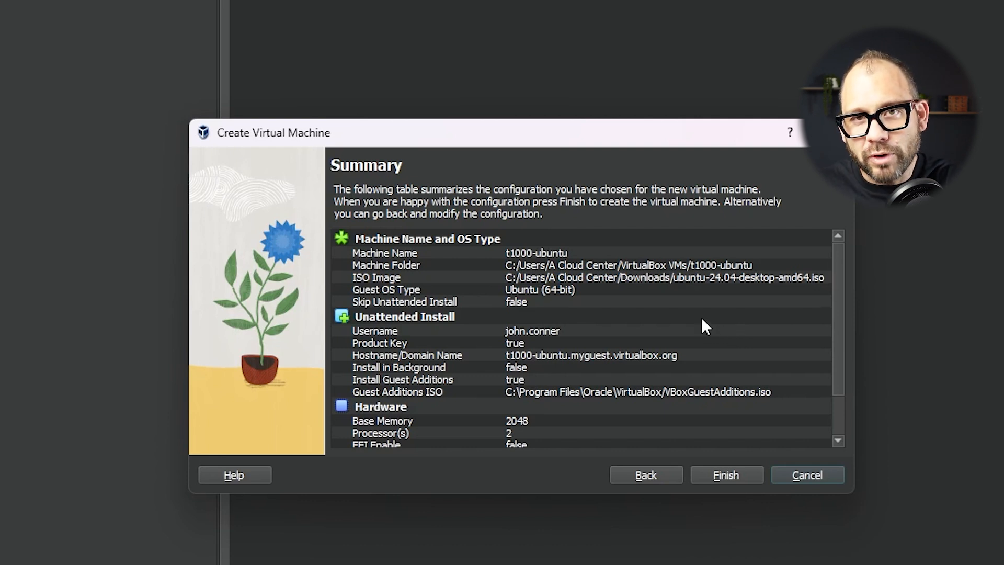
# Finish the wizard to create and boot the t1000-ubuntu VM
pyautogui.click(721, 477)
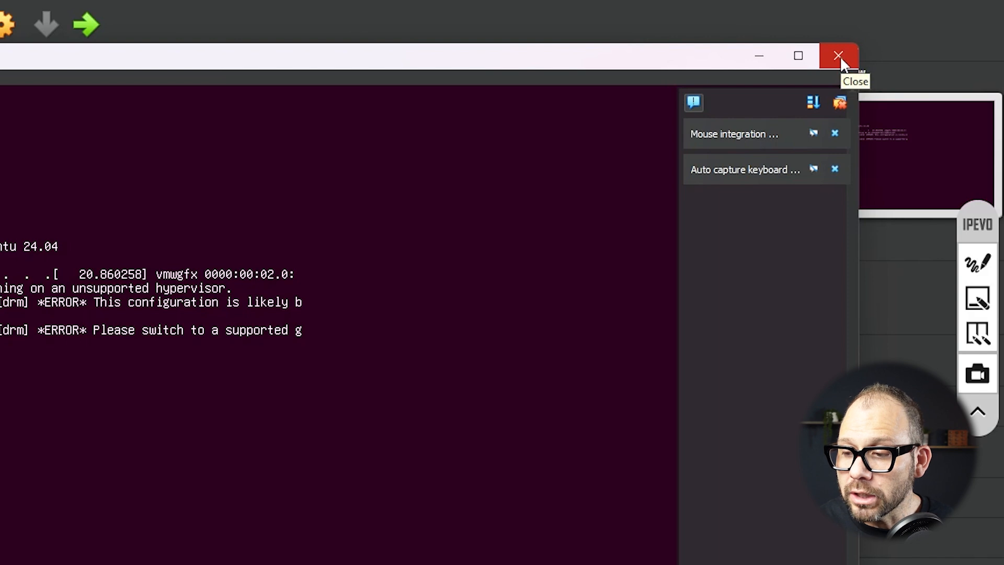
# Close the t-1000-ubuntu VM window, choosing Power off the machine
pyautogui.click(836, 56)
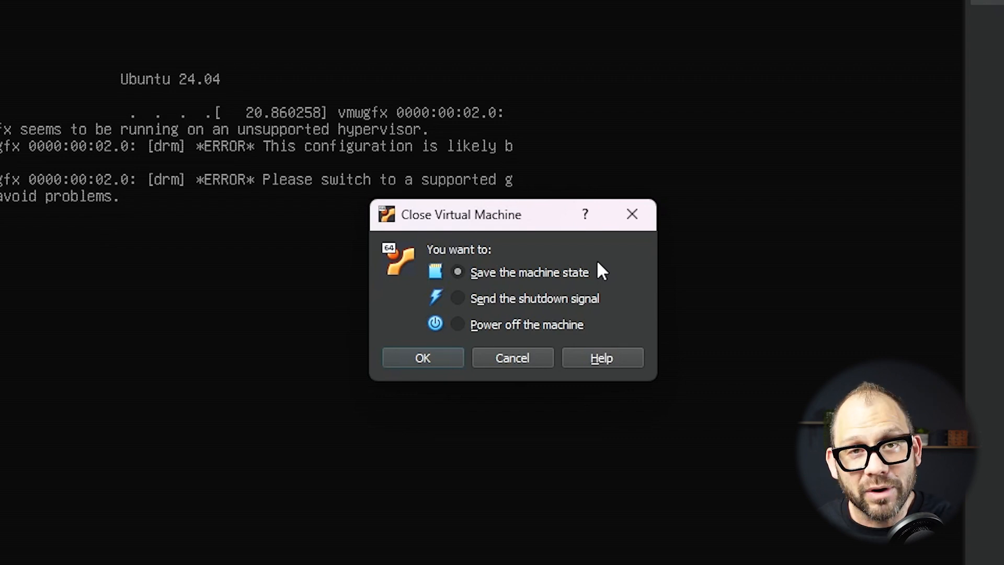
pyautogui.click(462, 324)
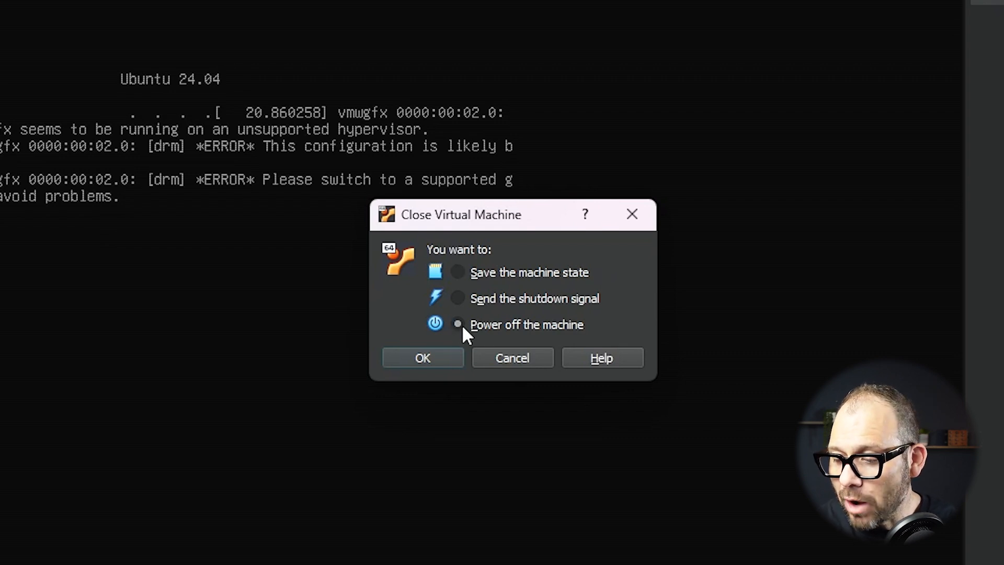
pyautogui.click(440, 358)
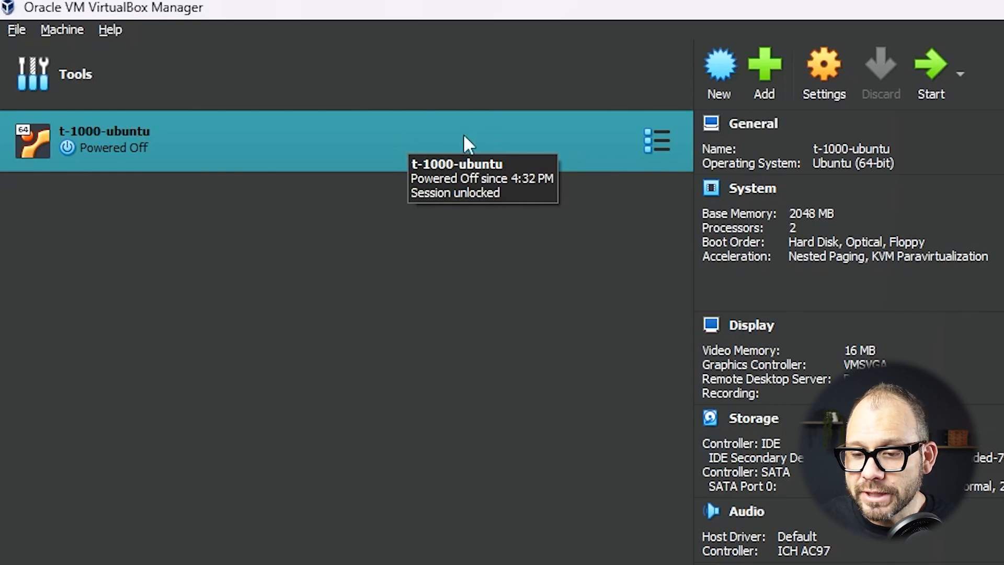
# Switch the Ubuntu VM's Display graphics controller to VBoxSVGA, save, and start the VM
pyautogui.click(823, 68)
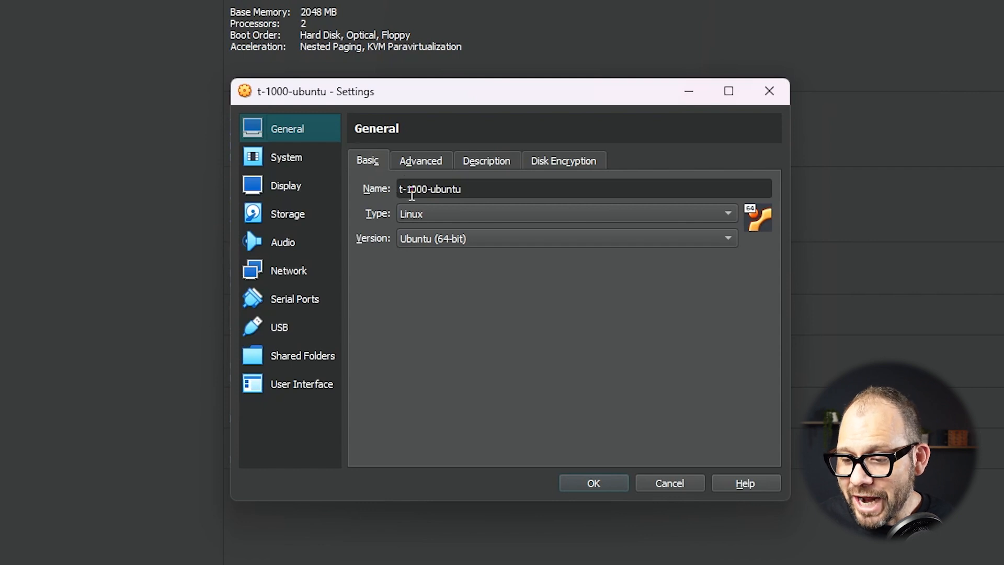
pyautogui.click(286, 158)
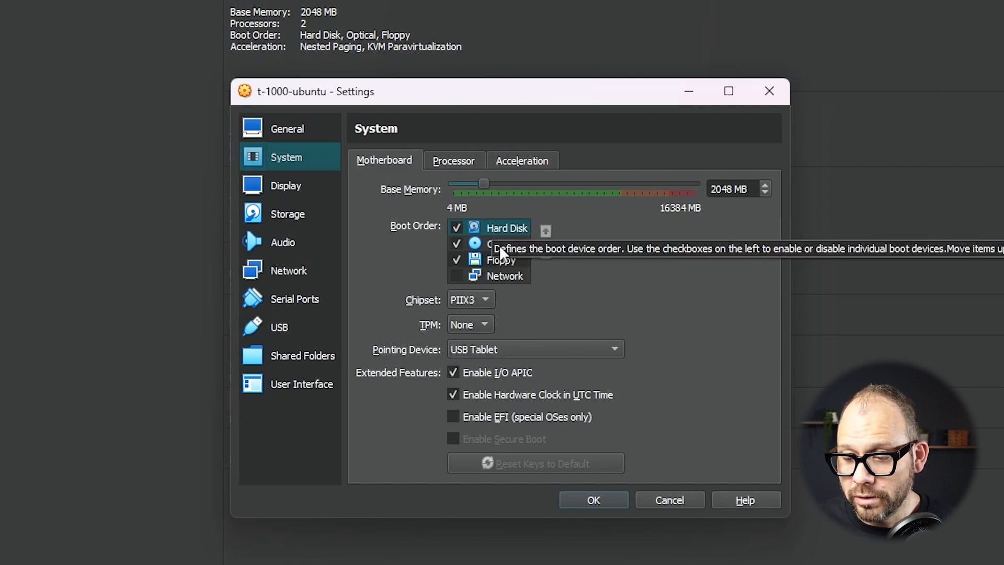
pyautogui.click(301, 189)
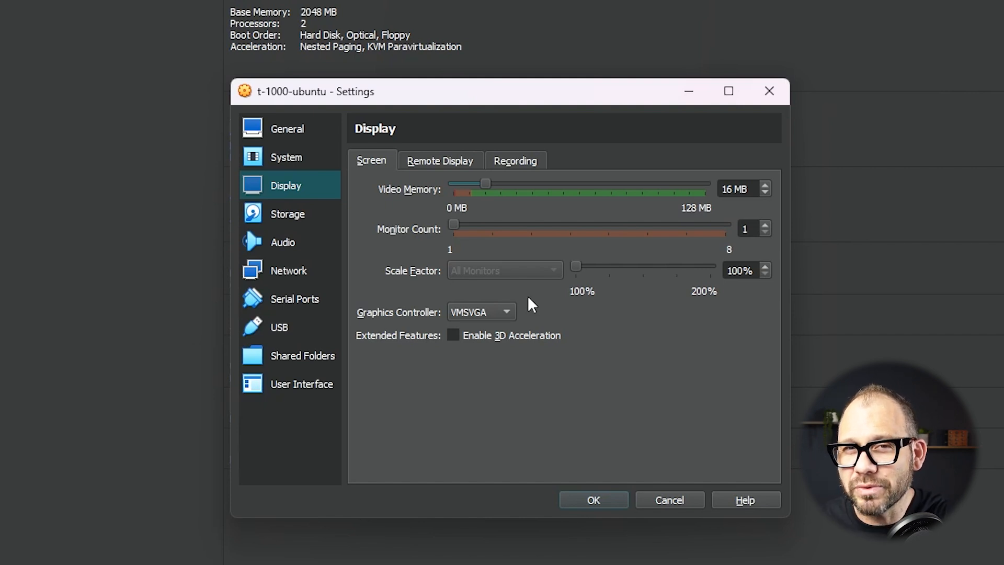
pyautogui.click(501, 313)
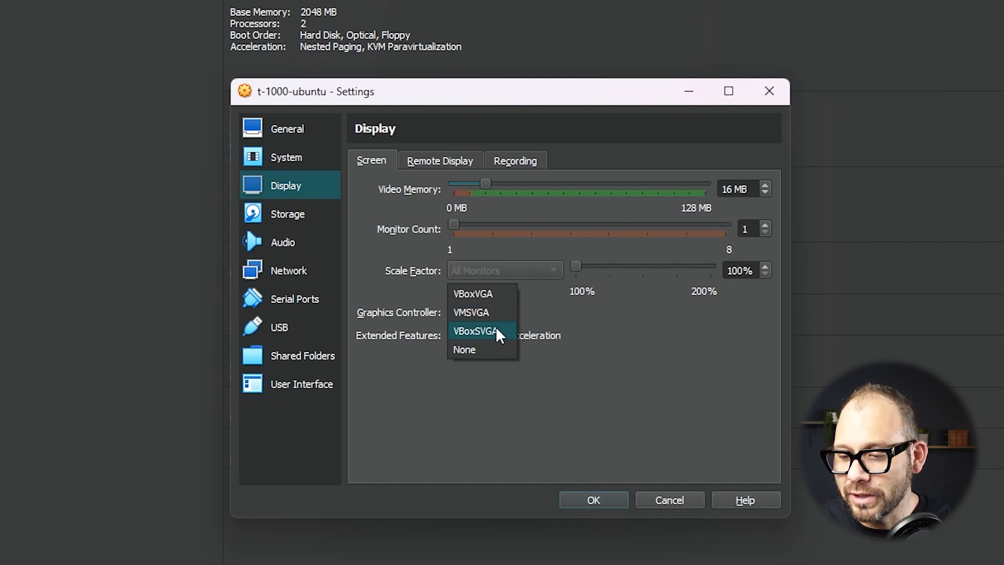
pyautogui.click(496, 331)
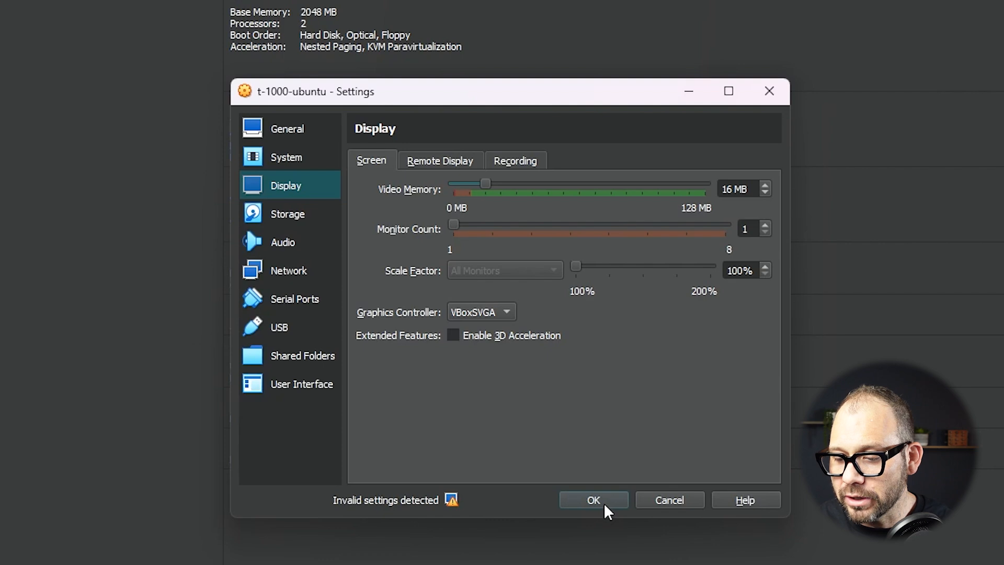
pyautogui.click(603, 502)
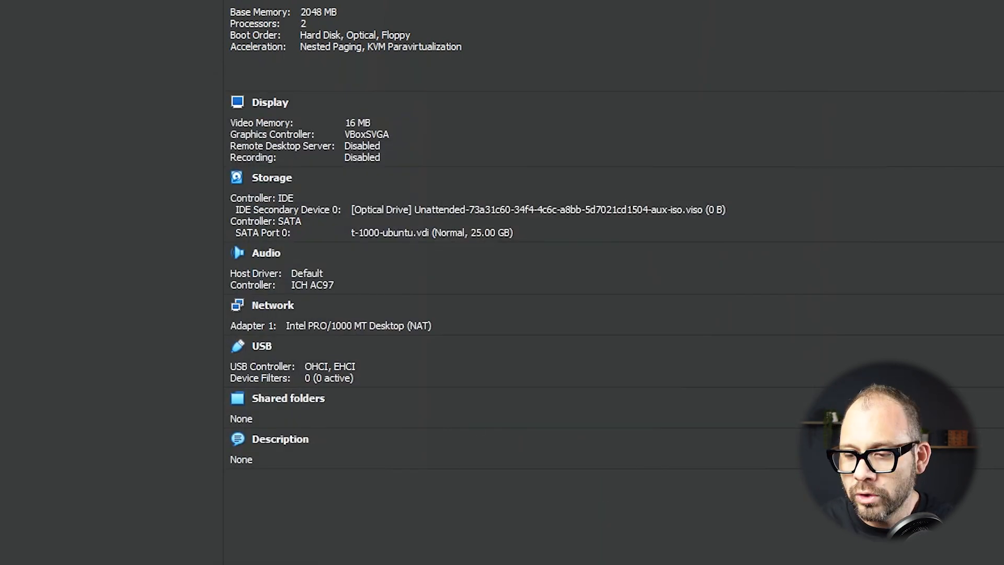
pyautogui.click(380, 74)
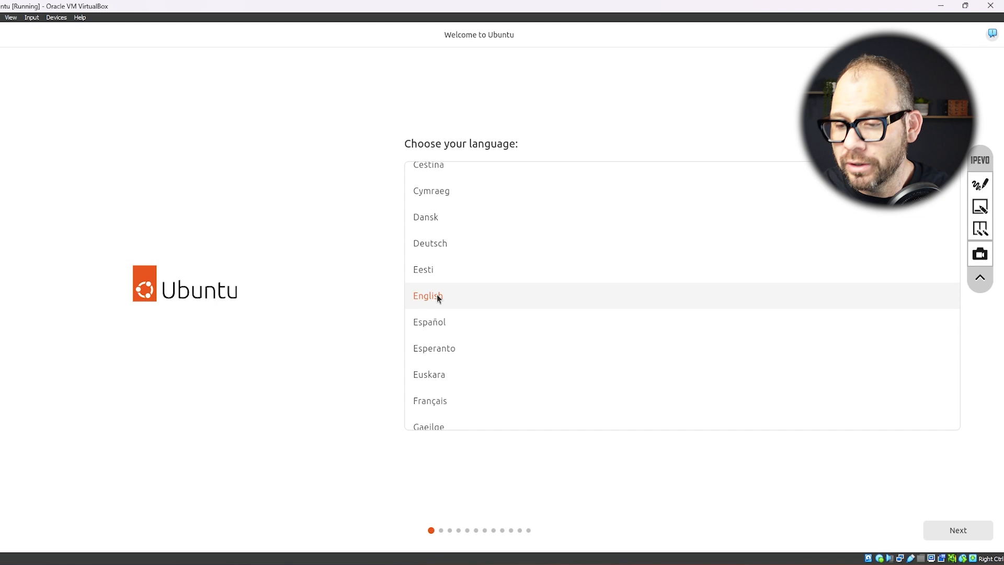
# Keep English, default accessibility, keyboard and wired connection, then choose Try Ubuntu
pyautogui.click(953, 527)
pyautogui.click(945, 532)
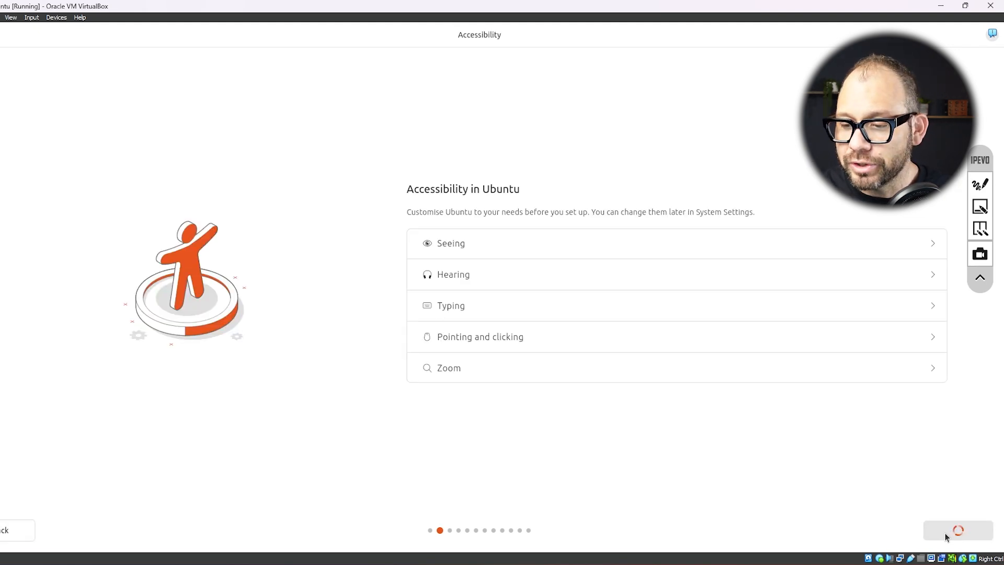
pyautogui.click(945, 532)
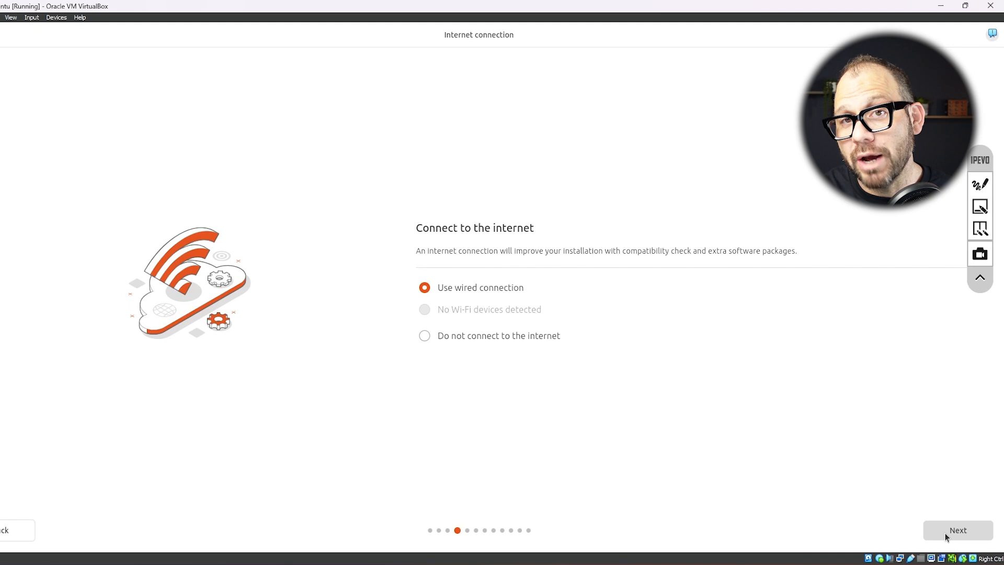
pyautogui.click(945, 532)
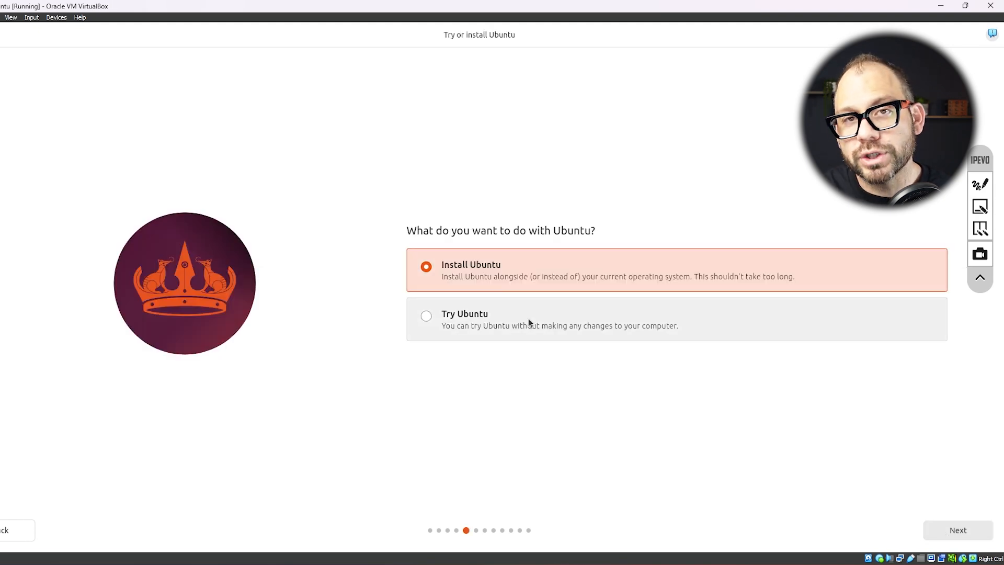
pyautogui.click(528, 322)
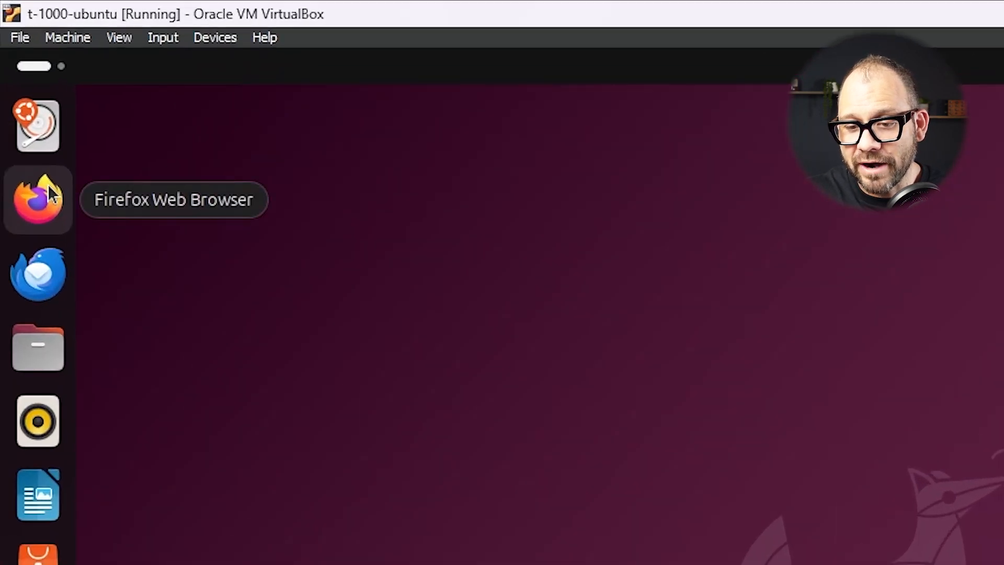
# Launch Firefox in the Ubuntu guest, skip its welcome setup, and open YouTube
pyautogui.click(48, 191)
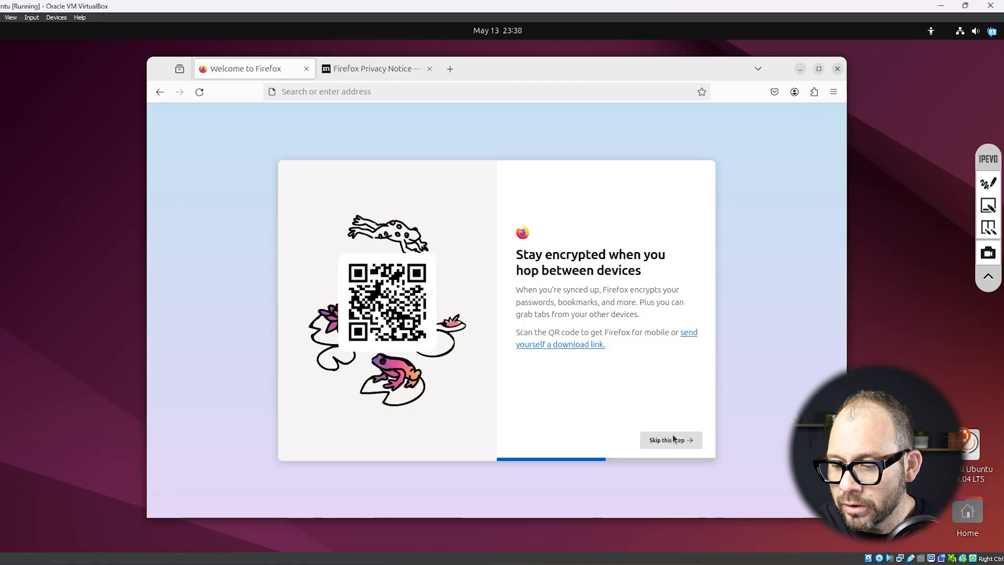
pyautogui.click(673, 440)
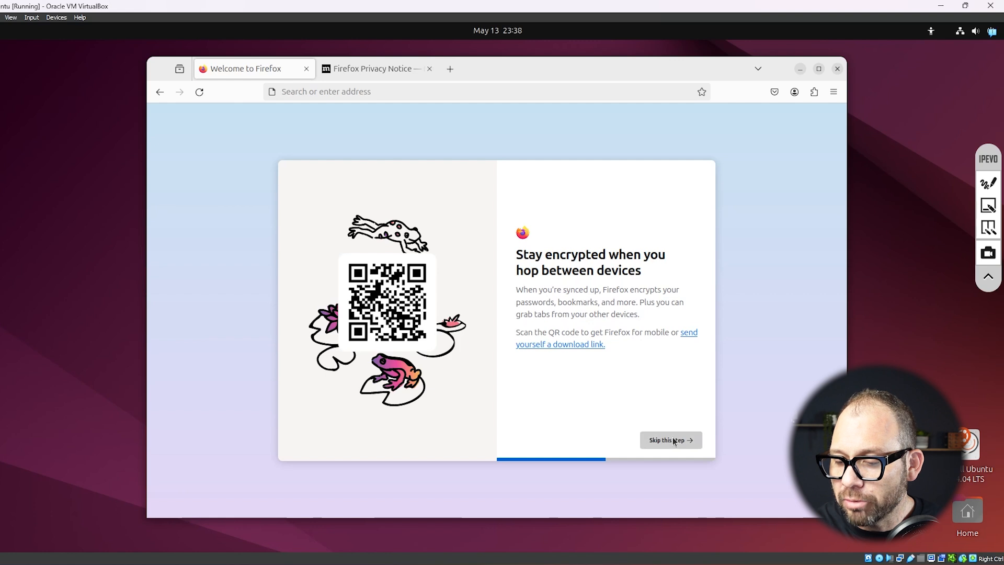
pyautogui.click(672, 441)
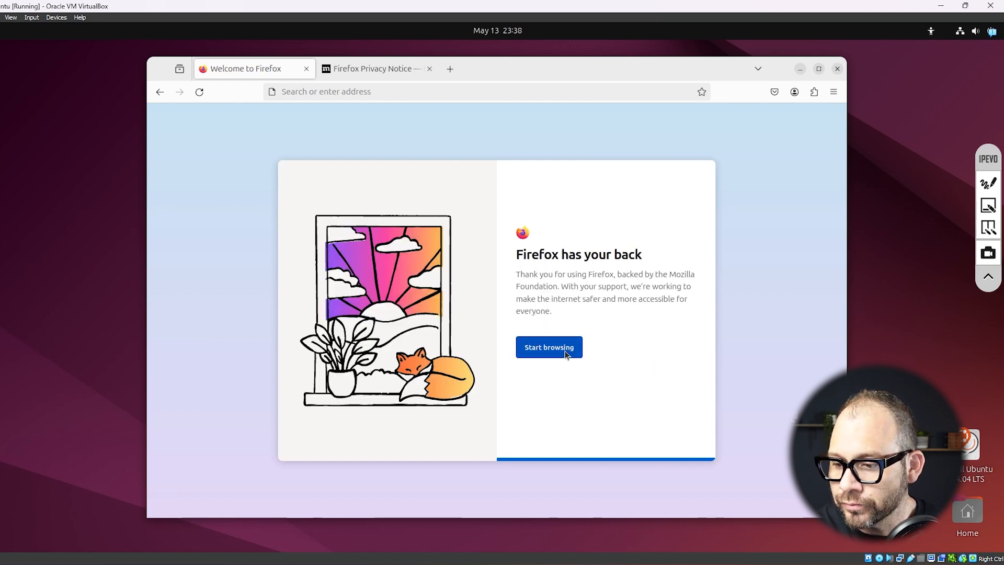
pyautogui.click(565, 356)
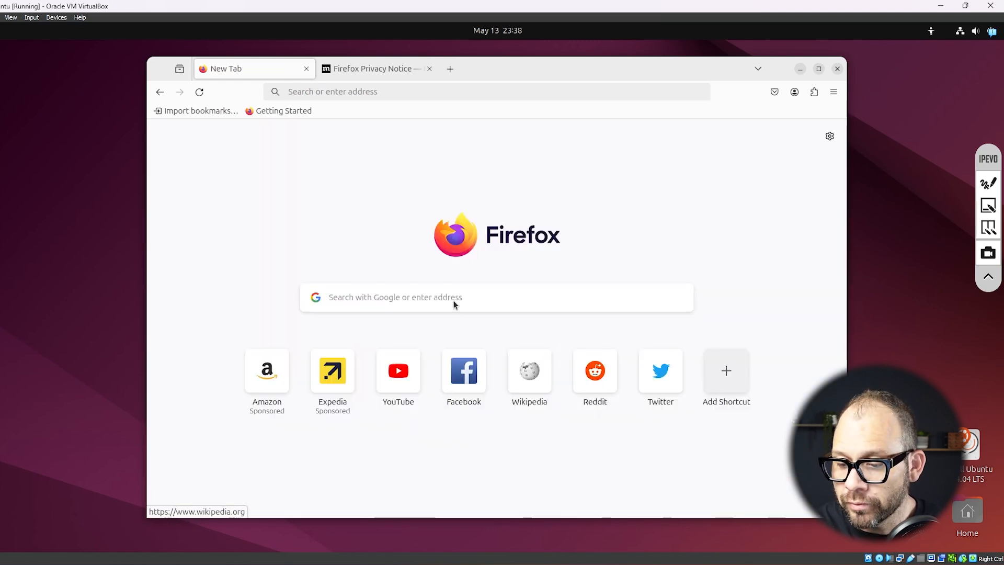
pyautogui.click(415, 350)
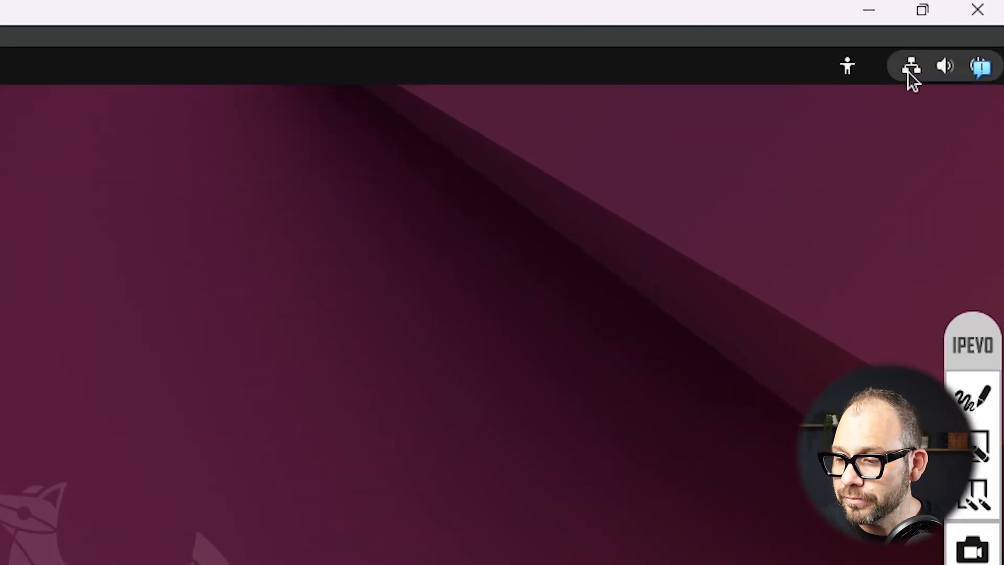
# Open the guest's Wired Settings, highlight the 10.0.2.15 IPv4 address, then close Settings
pyautogui.click(909, 69)
pyautogui.click(738, 257)
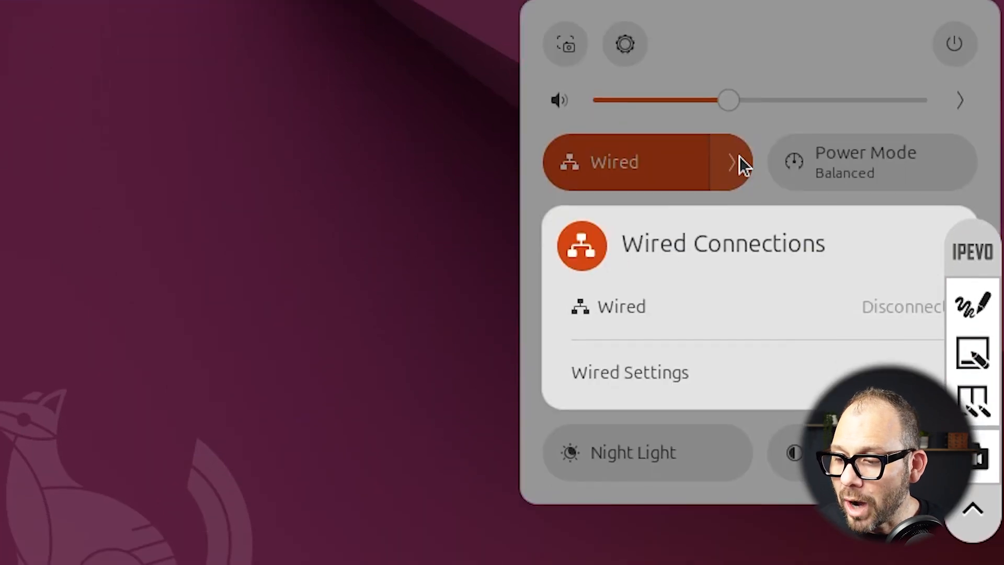
pyautogui.click(640, 384)
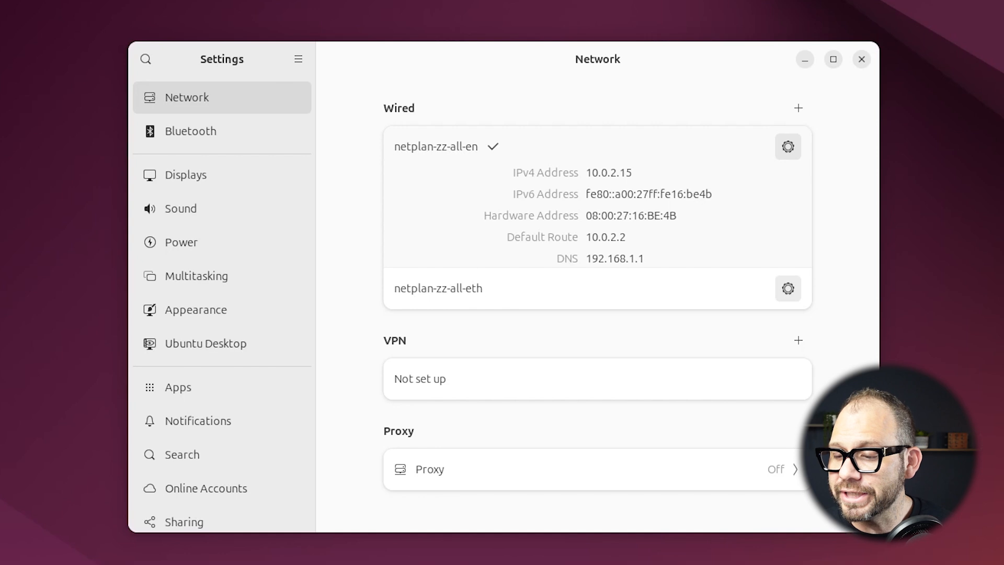
pyautogui.moveTo(577, 181); pyautogui.dragTo(642, 182)
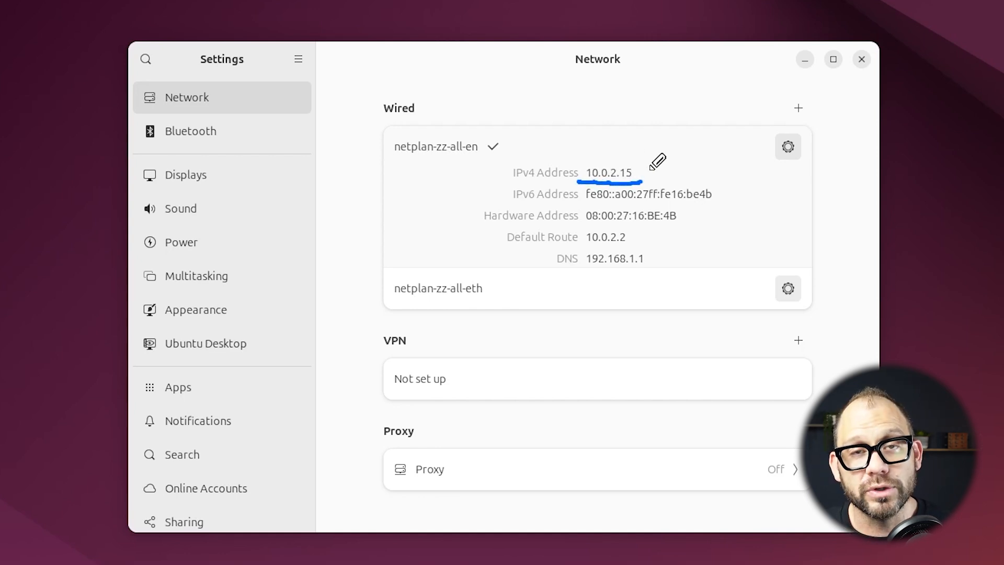
pyautogui.click(861, 59)
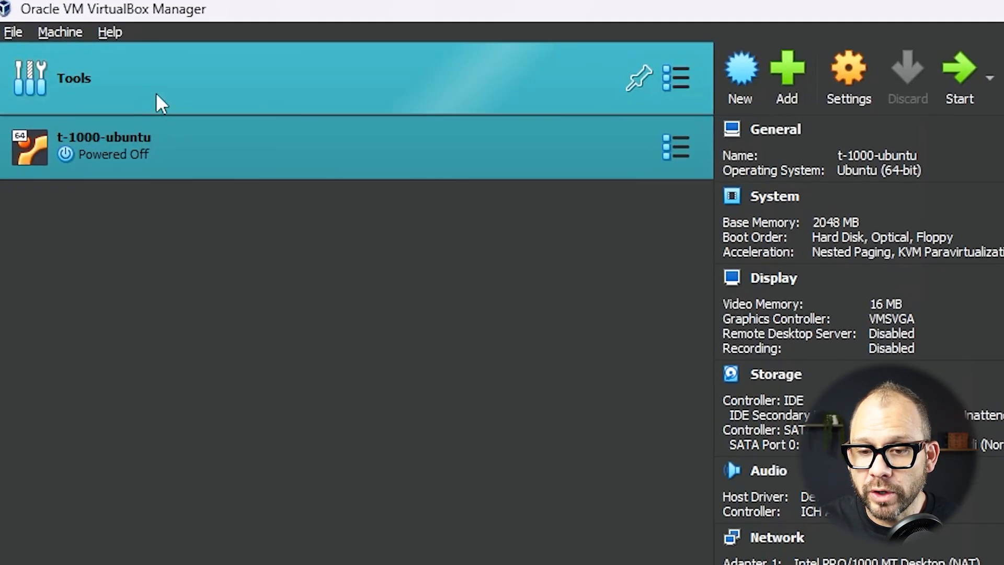
# Start a new VM named neo-windows using the Win11_23H2_English_x64v2.iso image from Downloads
pyautogui.click(77, 33)
pyautogui.click(92, 58)
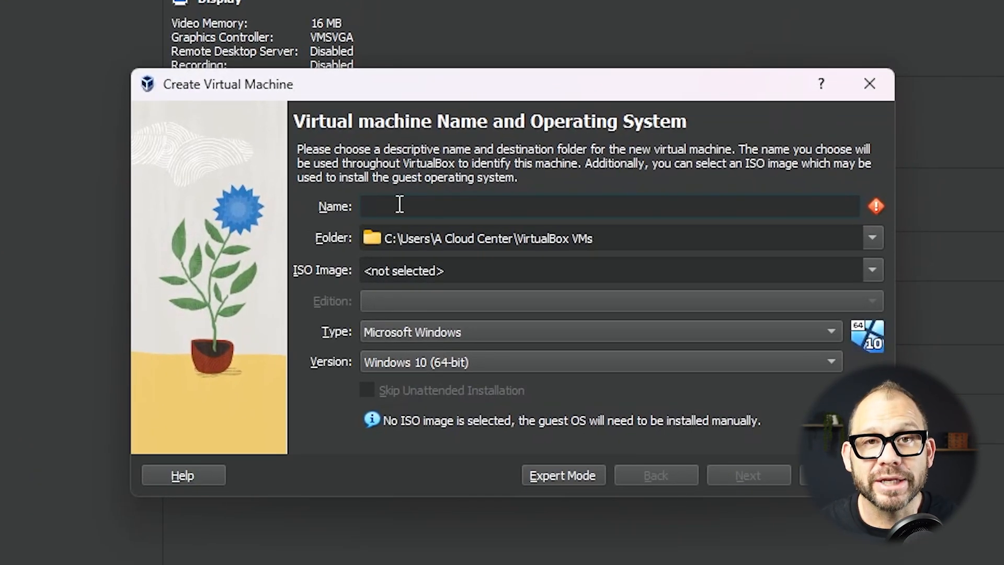
pyautogui.write('neo-windows')
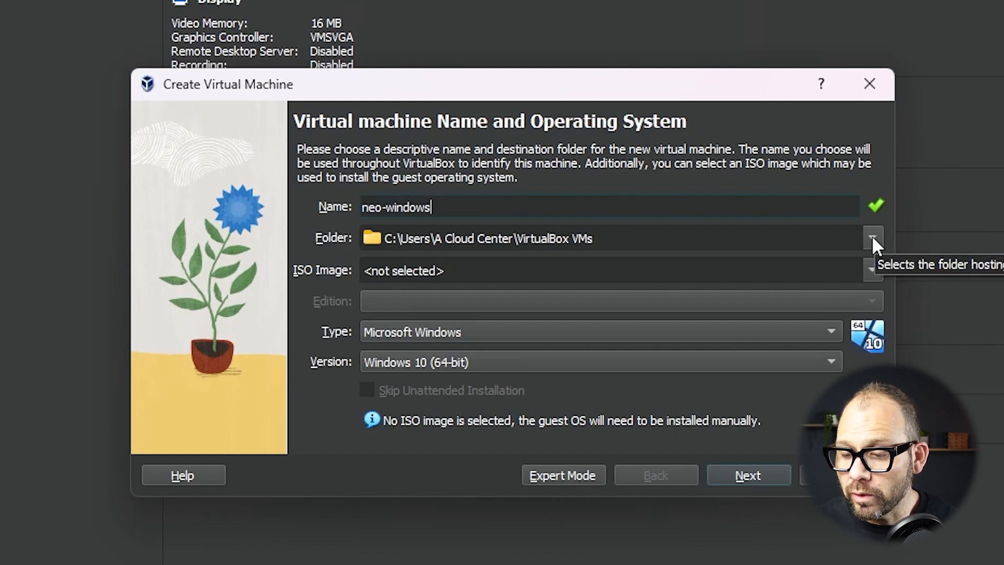
pyautogui.click(873, 269)
pyautogui.click(780, 304)
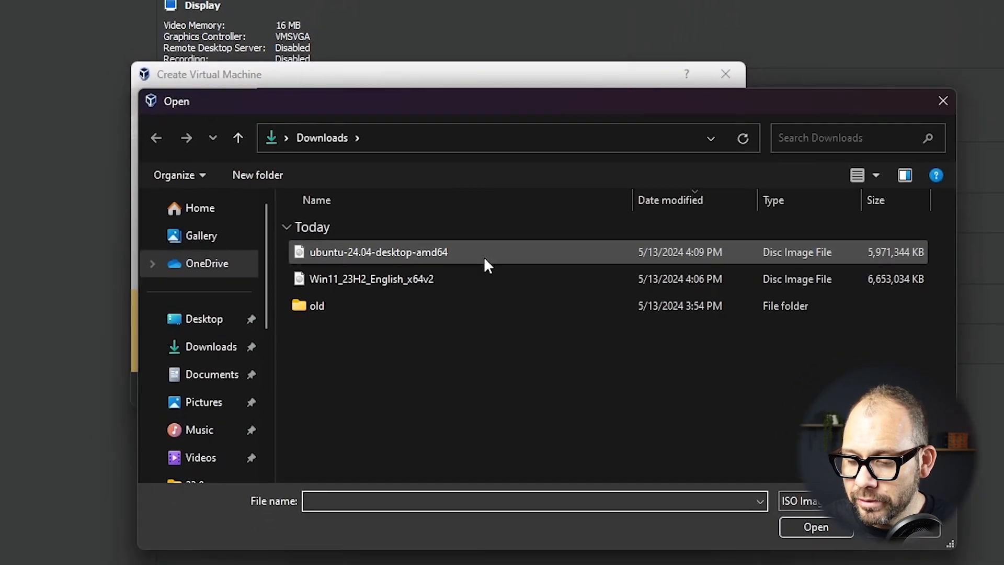
pyautogui.click(560, 338)
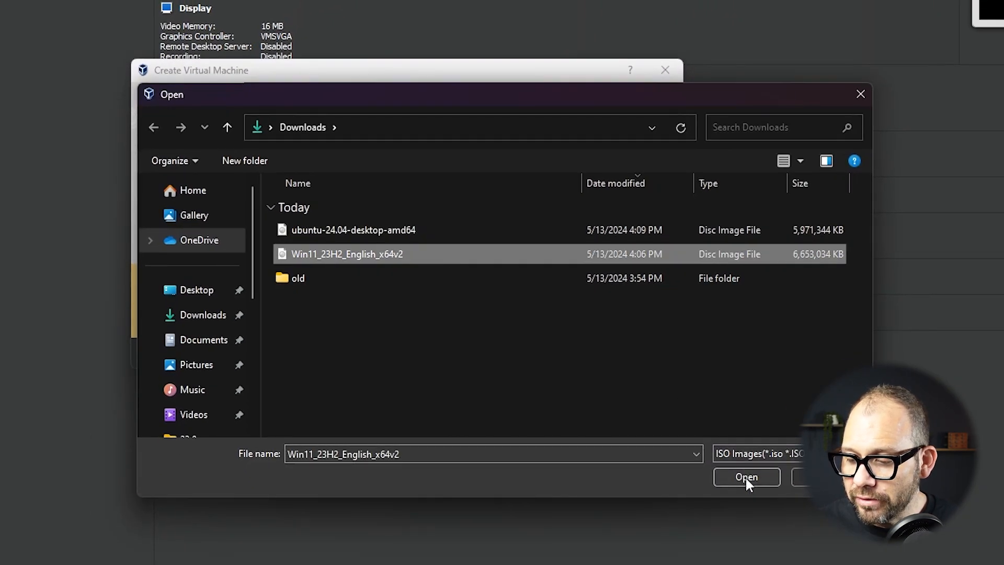
pyautogui.click(746, 477)
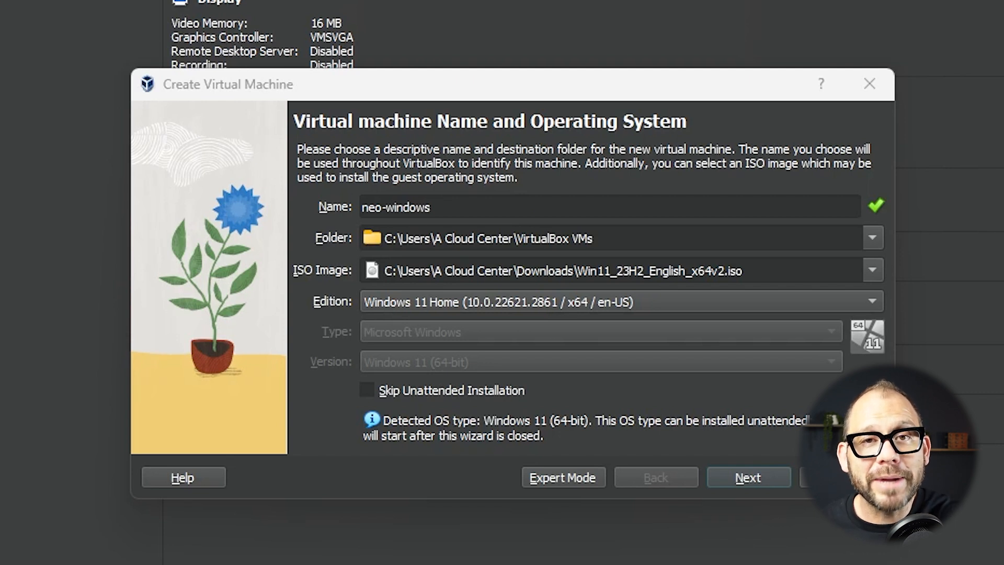
# Circle the detected ISO, edition, type and version fields and the Skip Unattended Installation option
pyautogui.moveTo(883, 272)
pyautogui.mouseDown()
pyautogui.moveTo(354, 268)
pyautogui.moveTo(842, 351)
pyautogui.moveTo(810, 245)
pyautogui.mouseUp()
pyautogui.press('Escape')
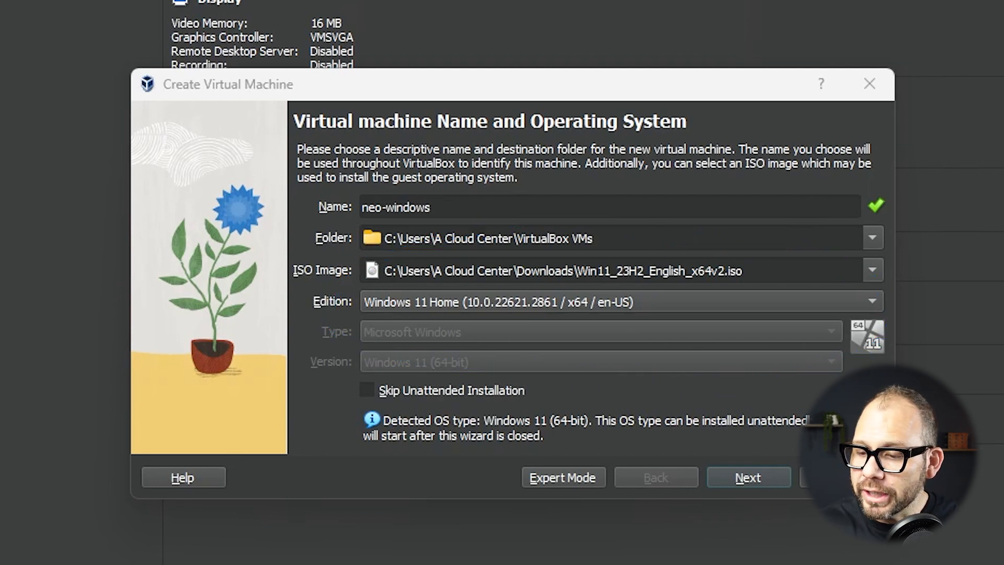
pyautogui.moveTo(533, 336)
pyautogui.mouseDown()
pyautogui.moveTo(370, 415)
pyautogui.moveTo(502, 341)
pyautogui.mouseUp()
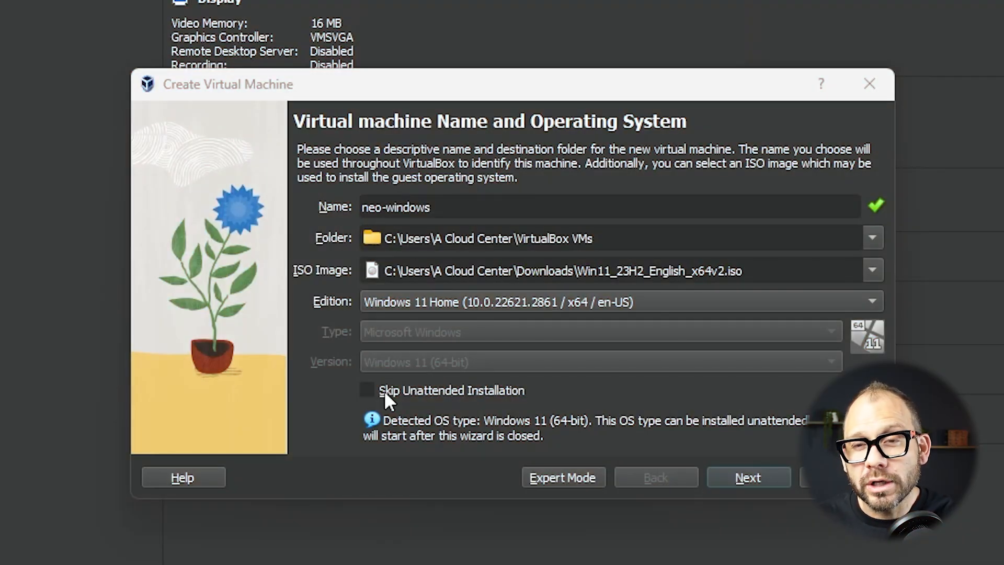
# Skip unattended installation, keep 4096 MB memory, 2 CPUs and an 80 GB disk, and finish
pyautogui.click(374, 393)
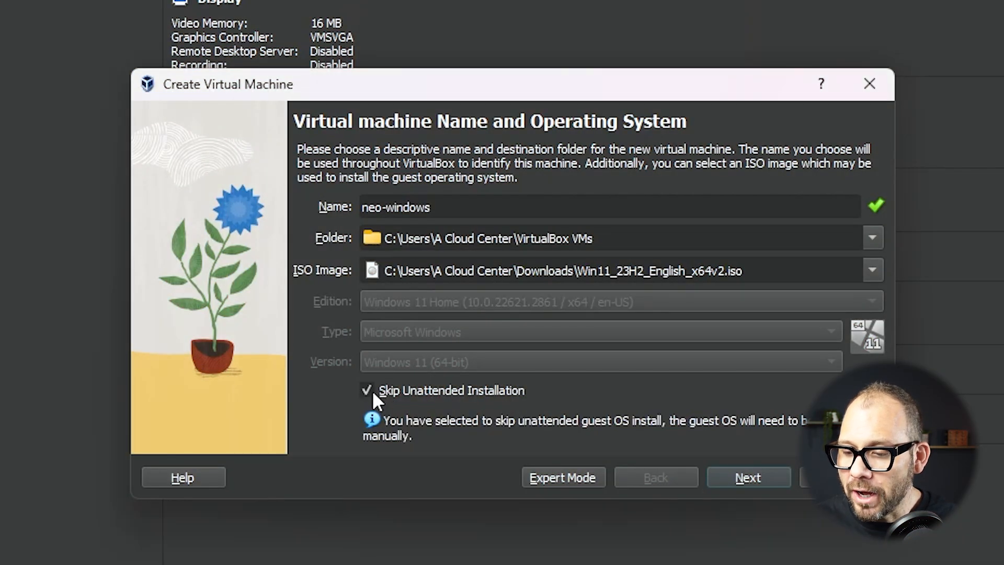
pyautogui.click(737, 477)
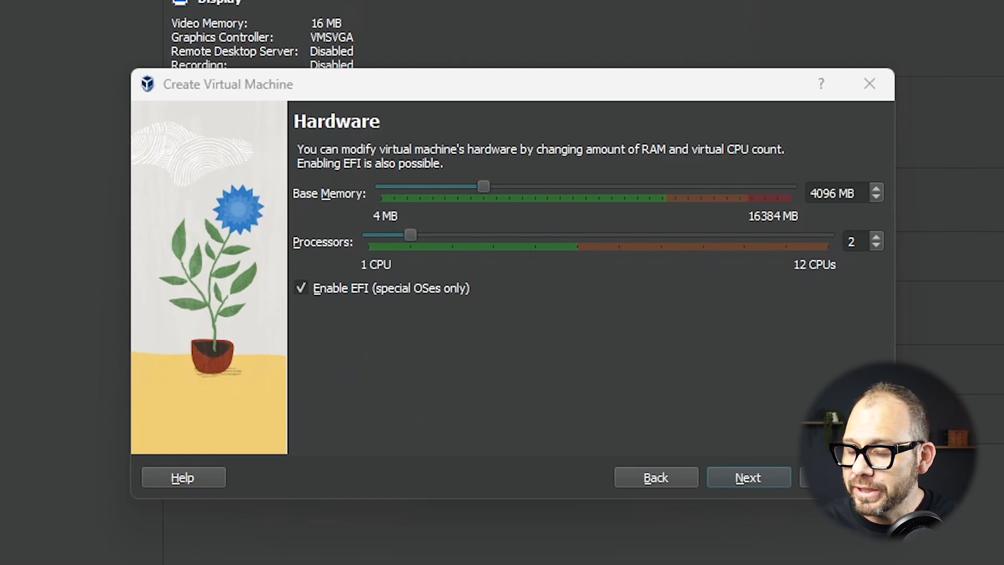
pyautogui.moveTo(798, 209); pyautogui.dragTo(887, 209)
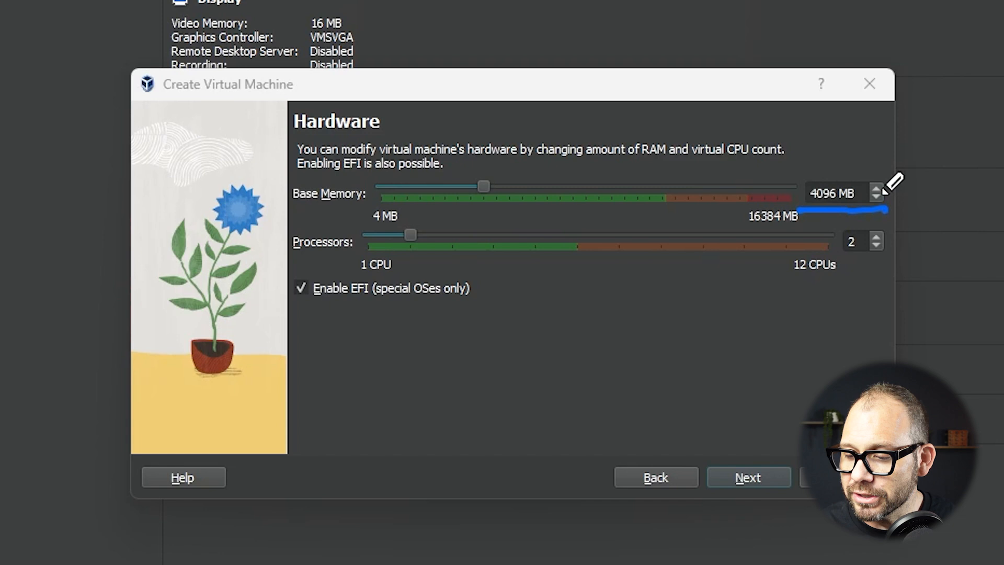
pyautogui.moveTo(836, 263); pyautogui.dragTo(887, 263)
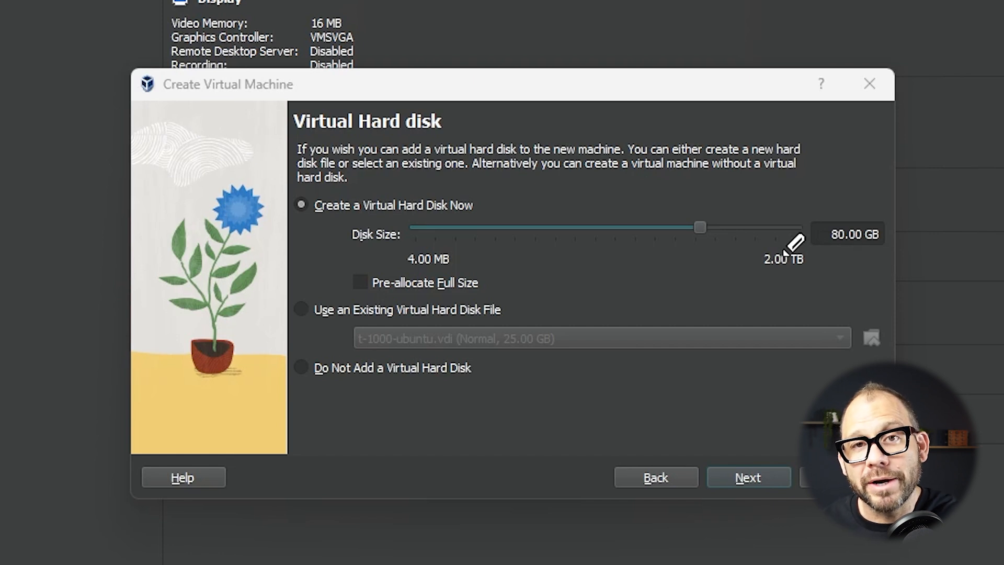
pyautogui.moveTo(803, 257); pyautogui.dragTo(887, 254)
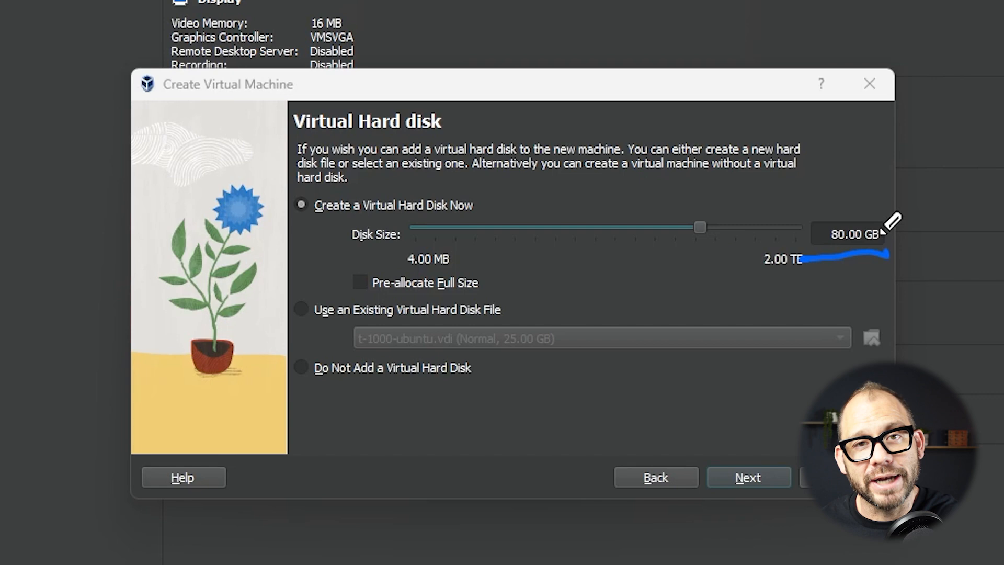
pyautogui.click(757, 475)
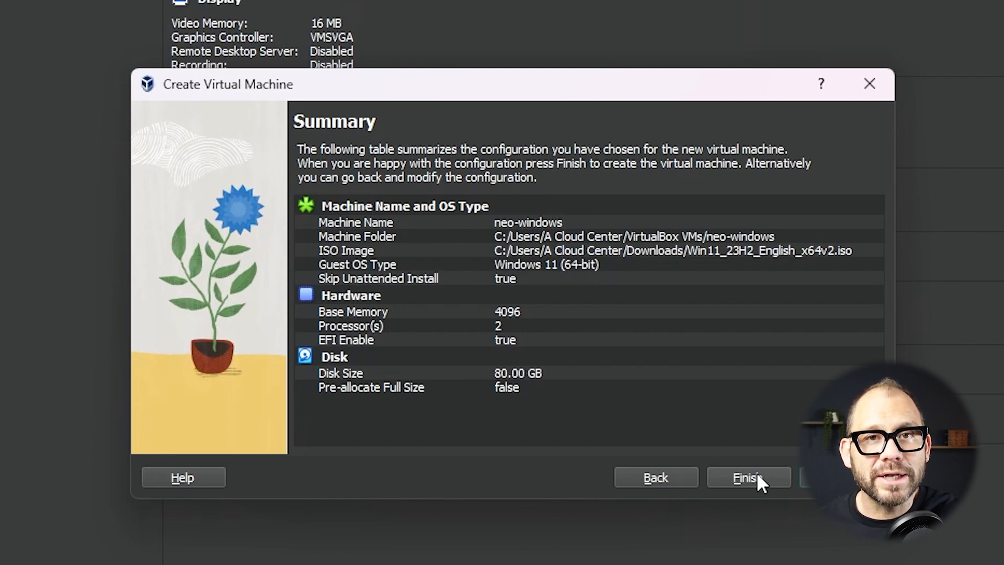
pyautogui.click(756, 475)
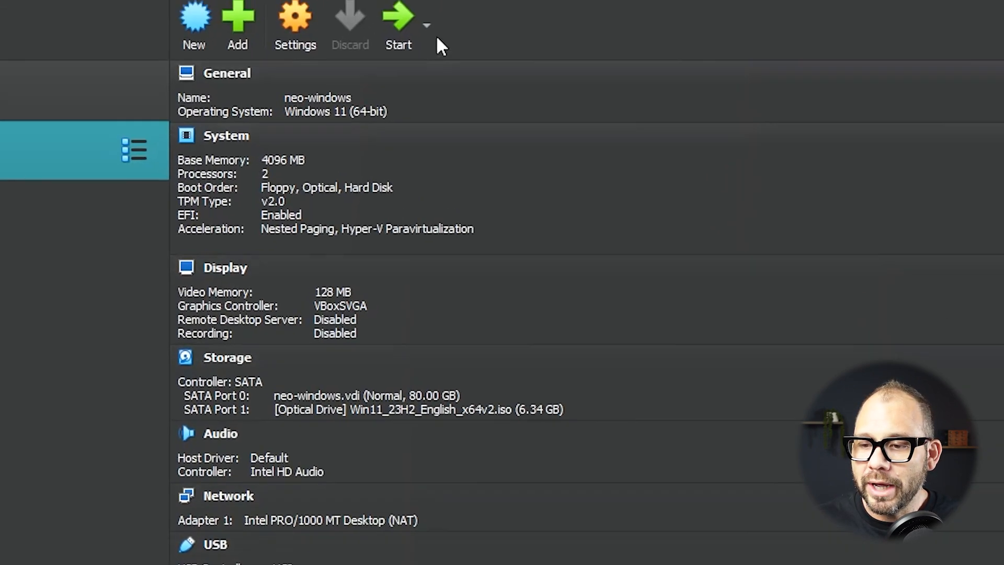
# Start neo-windows, dismiss the keyboard capture notice, and maximize the VM window
pyautogui.click(391, 38)
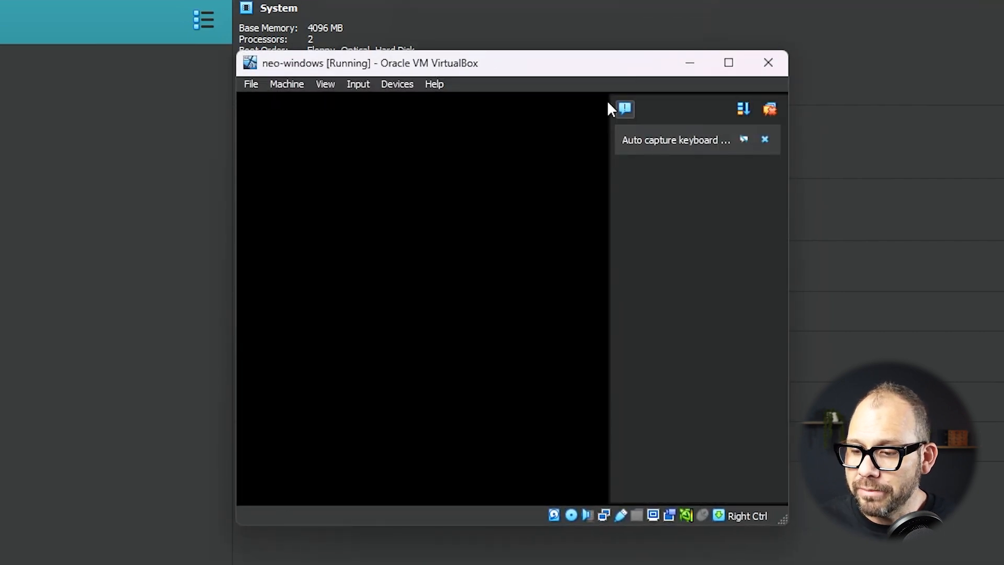
pyautogui.click(627, 105)
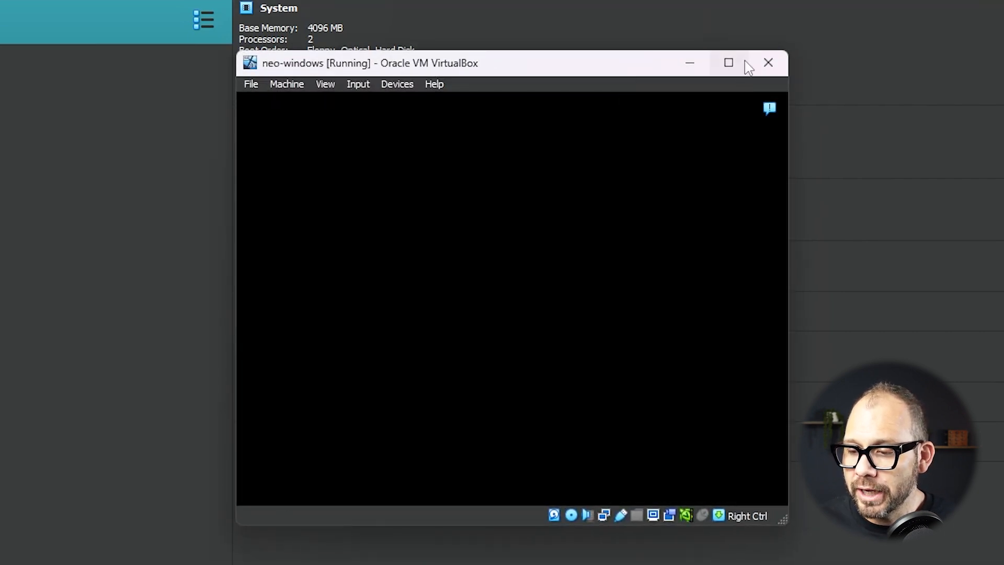
pyautogui.click(728, 63)
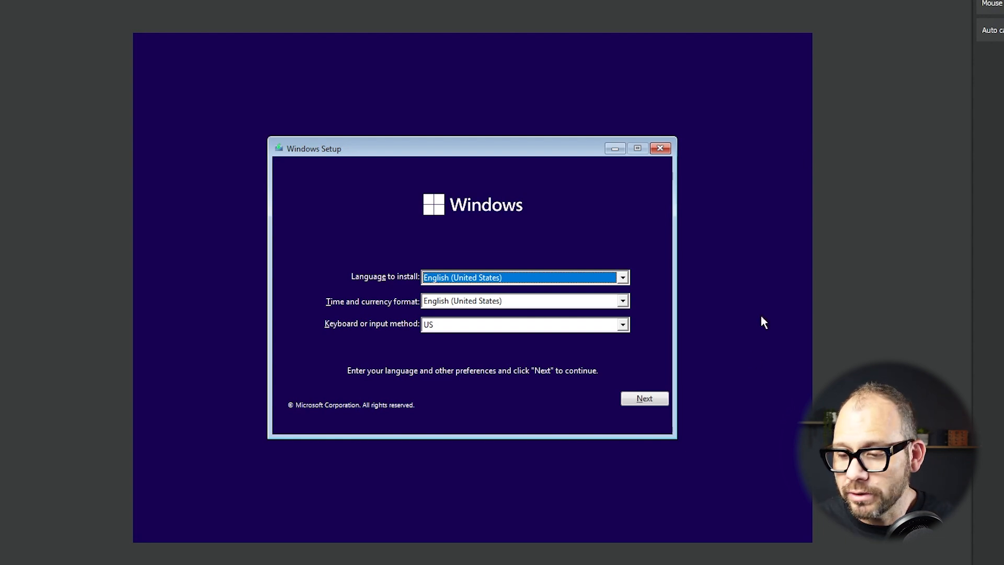
# Accept default language settings, begin installing without a product key, and select Windows 11 Home
pyautogui.click(645, 400)
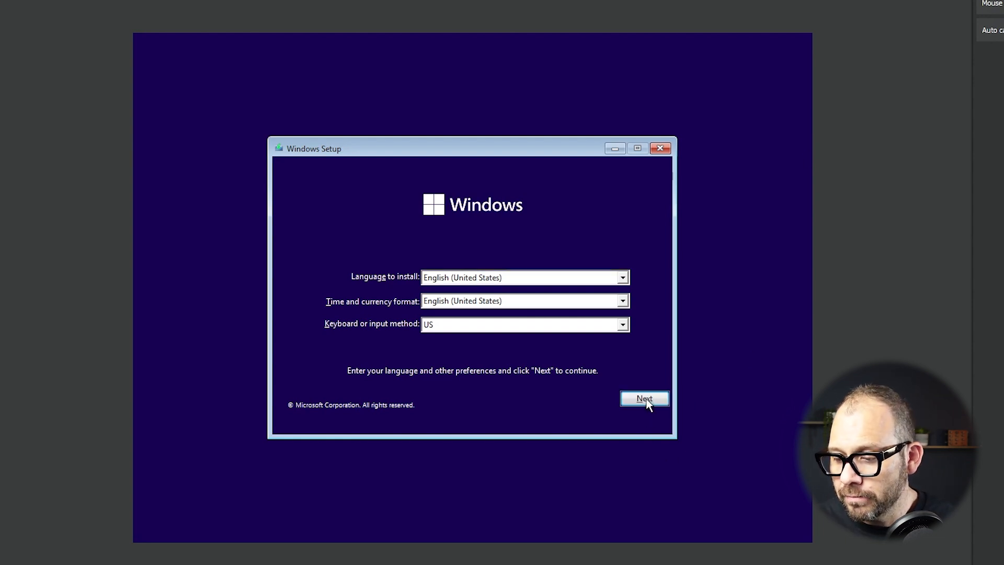
pyautogui.click(485, 291)
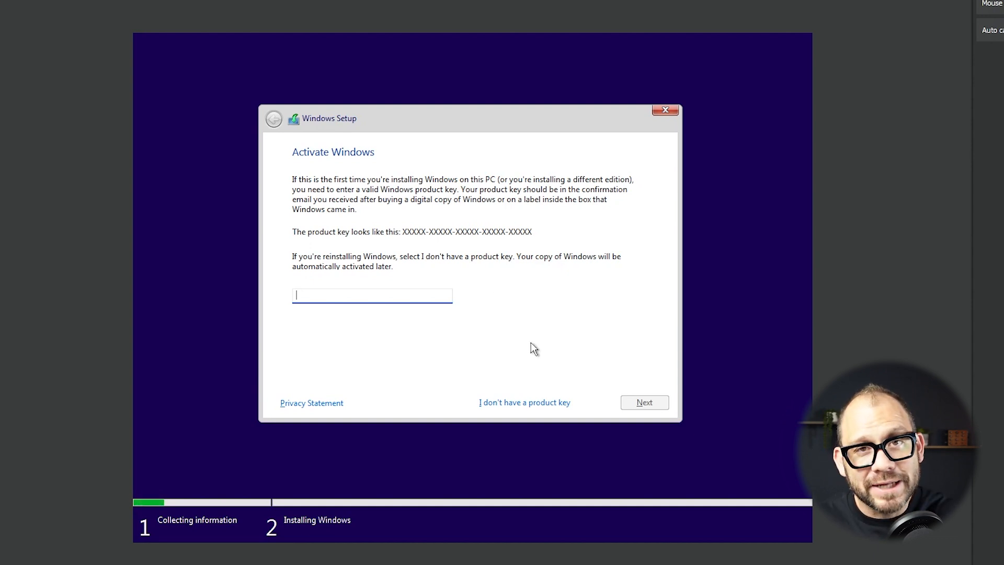
pyautogui.click(540, 410)
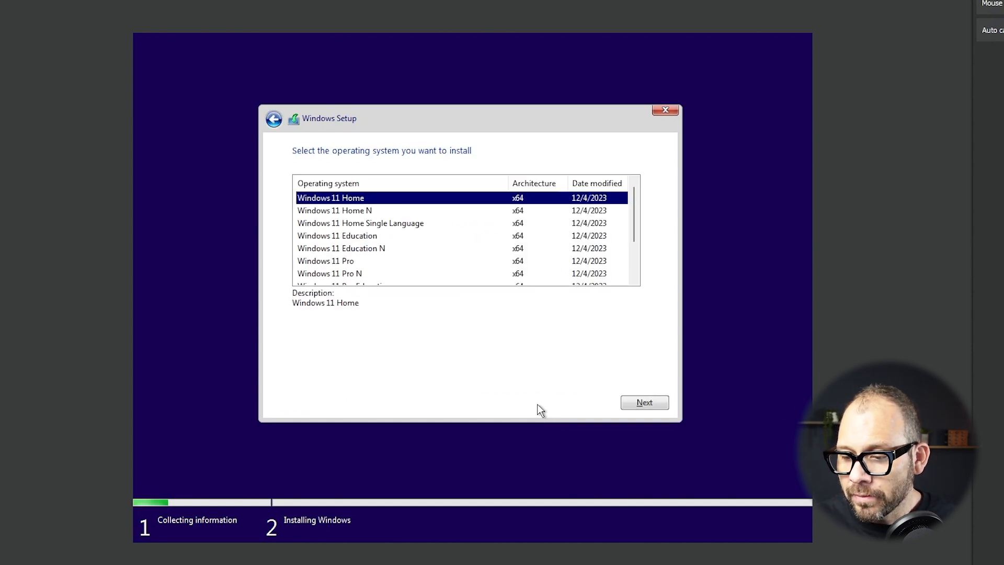
pyautogui.click(636, 407)
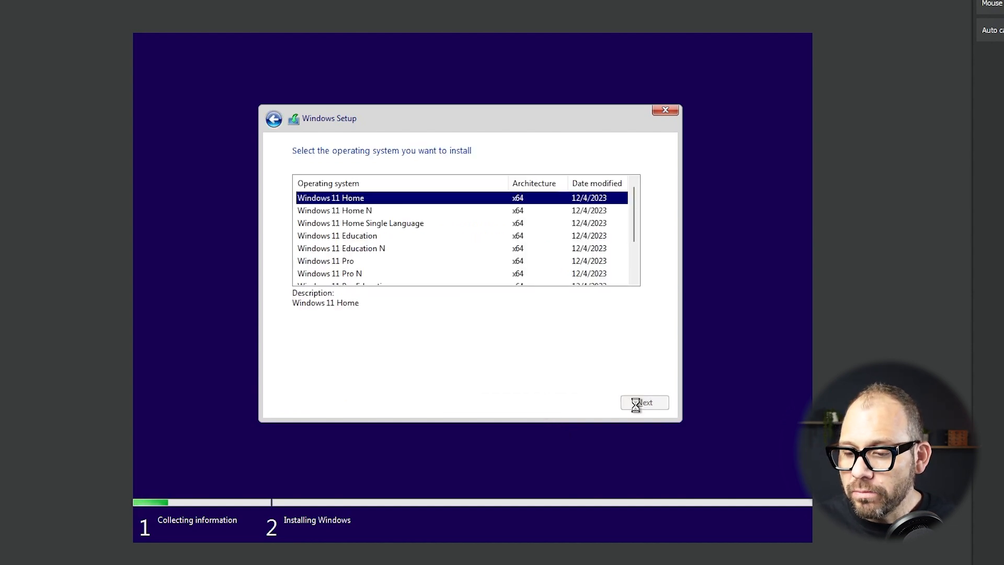
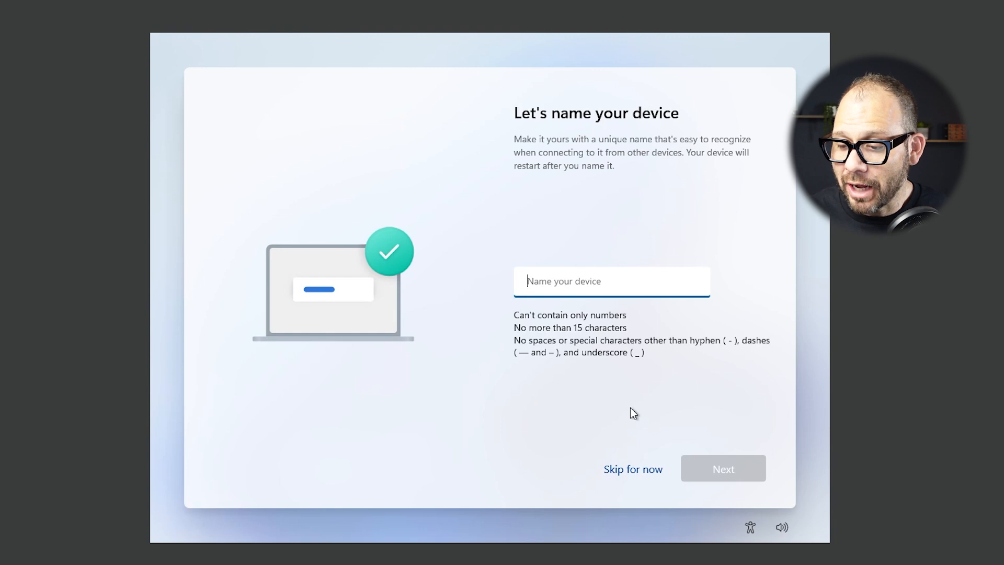
# Skip device naming and begin Microsoft sign-in with a dummy email address
pyautogui.click(639, 468)
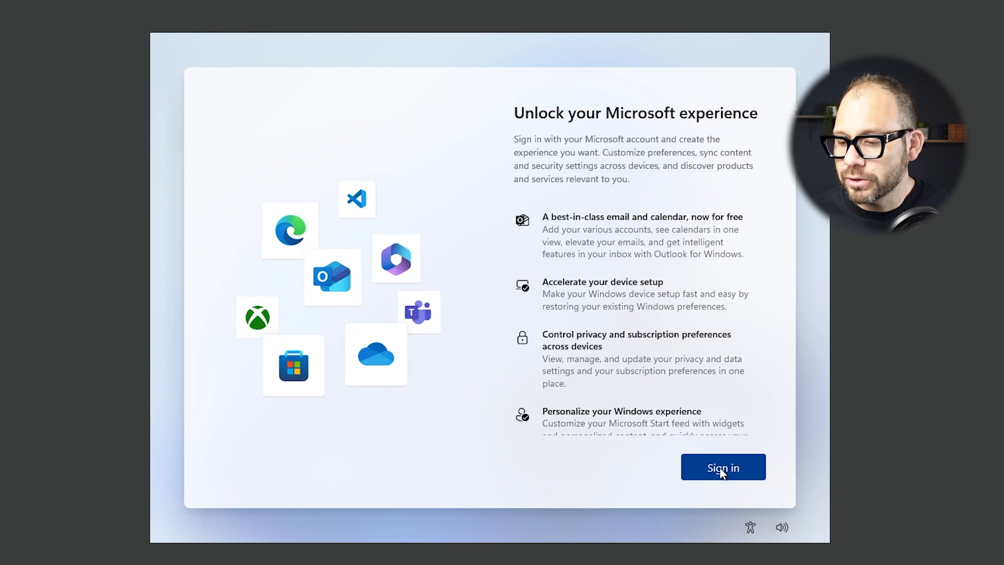
pyautogui.click(722, 471)
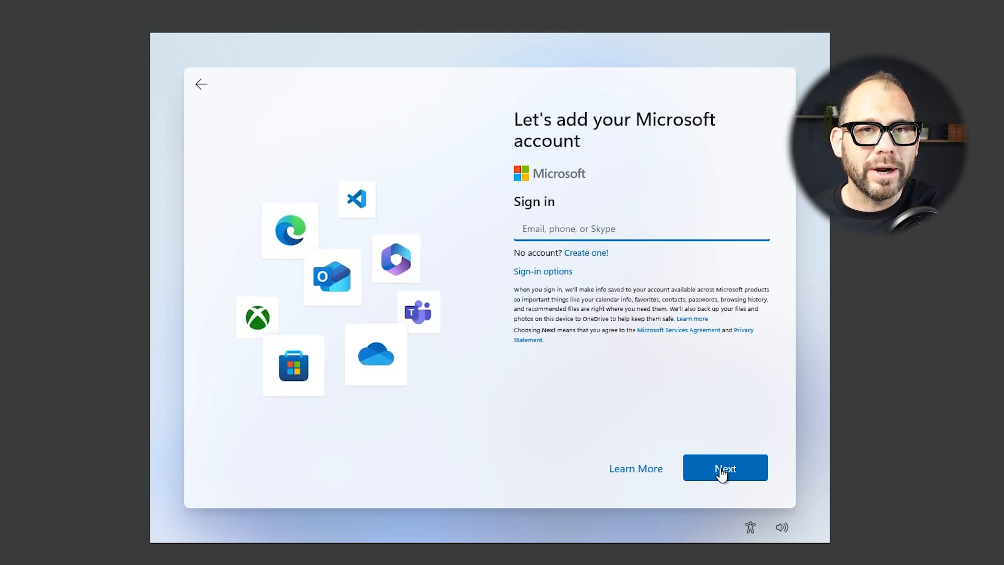
pyautogui.write('no@thankyou.com')
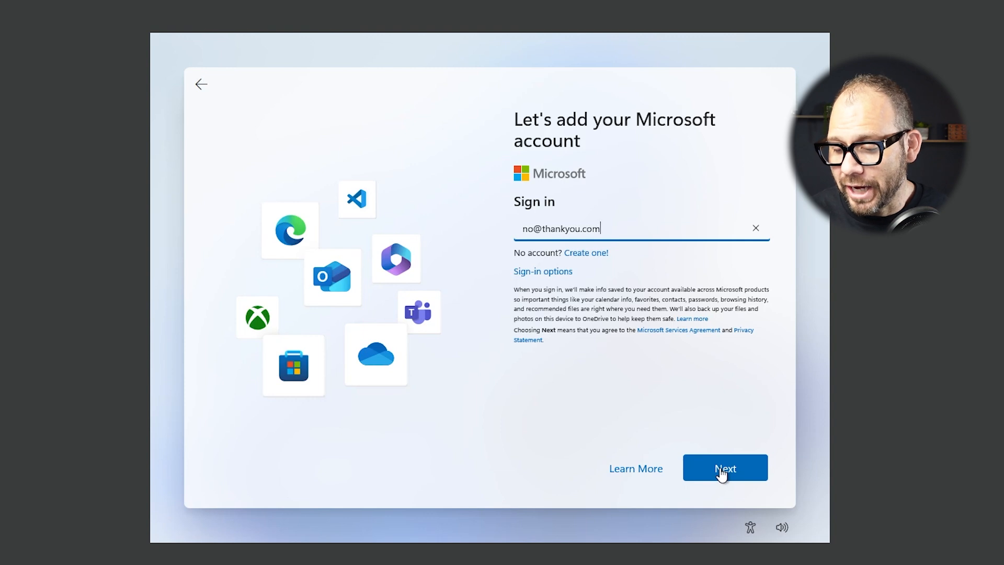
pyautogui.click(721, 470)
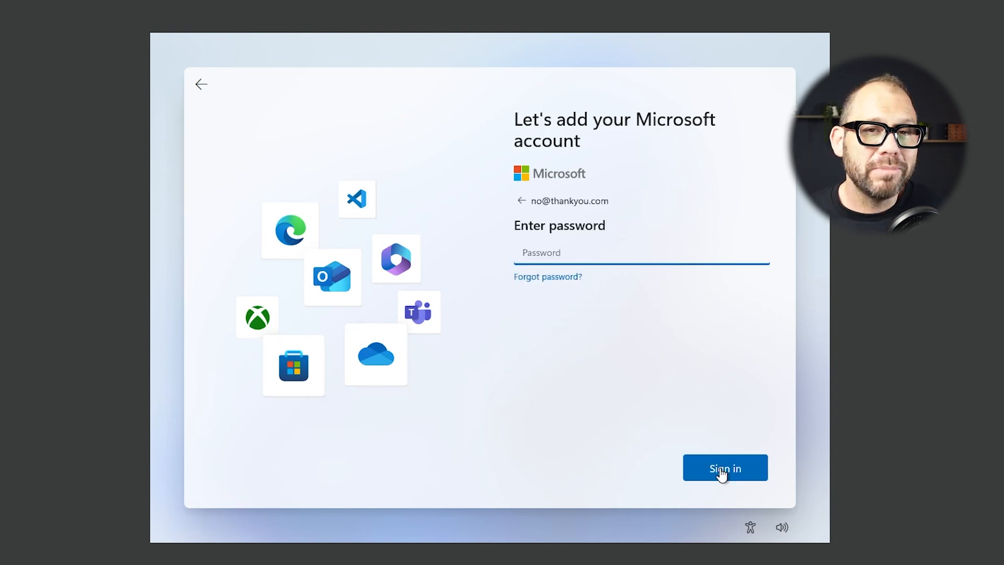
# Enter a password, get past the sign-in error, and finish the local account's security answers
pyautogui.write('••••••••••')
pyautogui.click(722, 472)
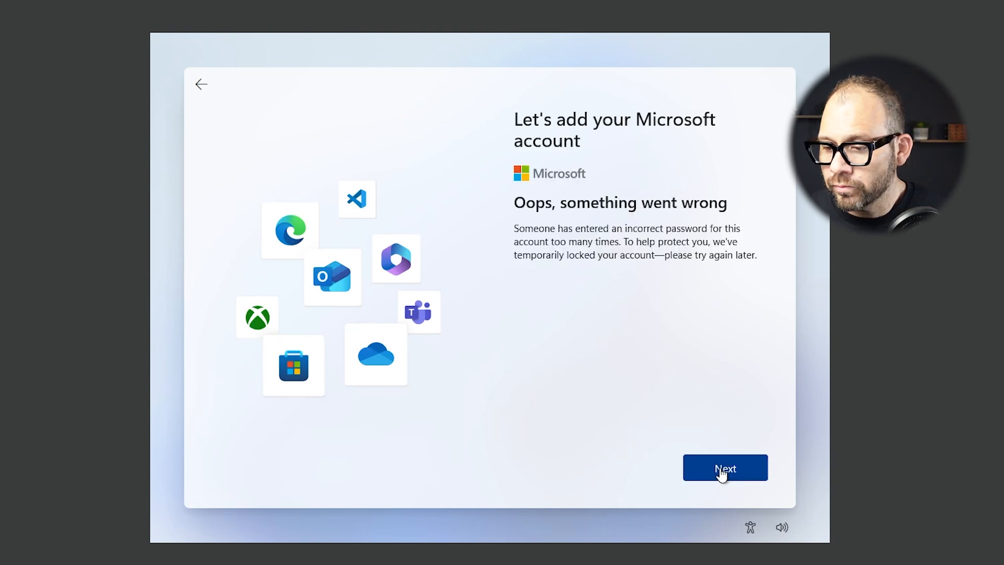
pyautogui.click(721, 473)
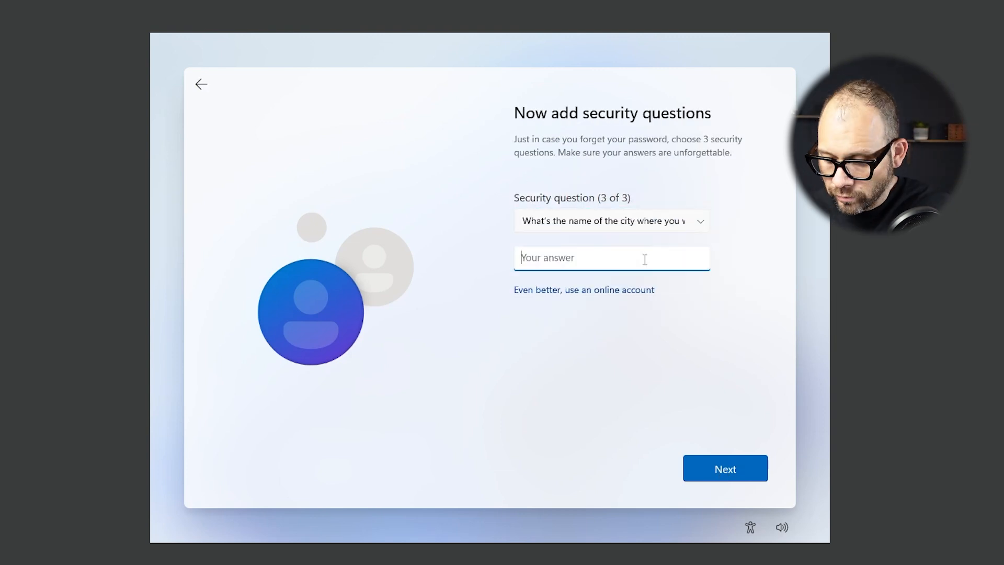
pyautogui.write('4')
pyautogui.press('Return')
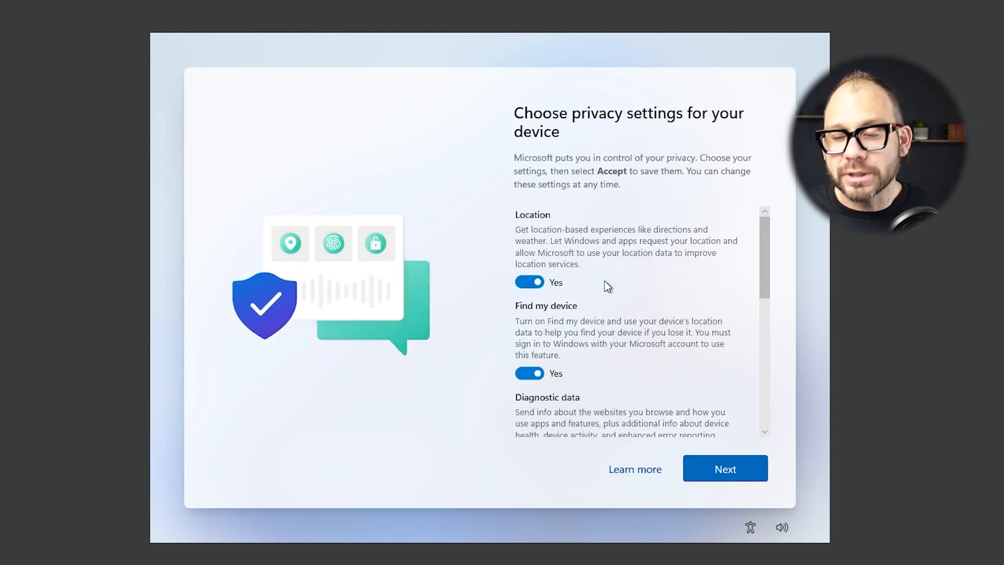
# Turn off Location and Find my device, and limit diagnostic data to required only
pyautogui.click(536, 283)
pyautogui.scroll(-2, 541, 287)
pyautogui.scroll(-1, 538, 277)
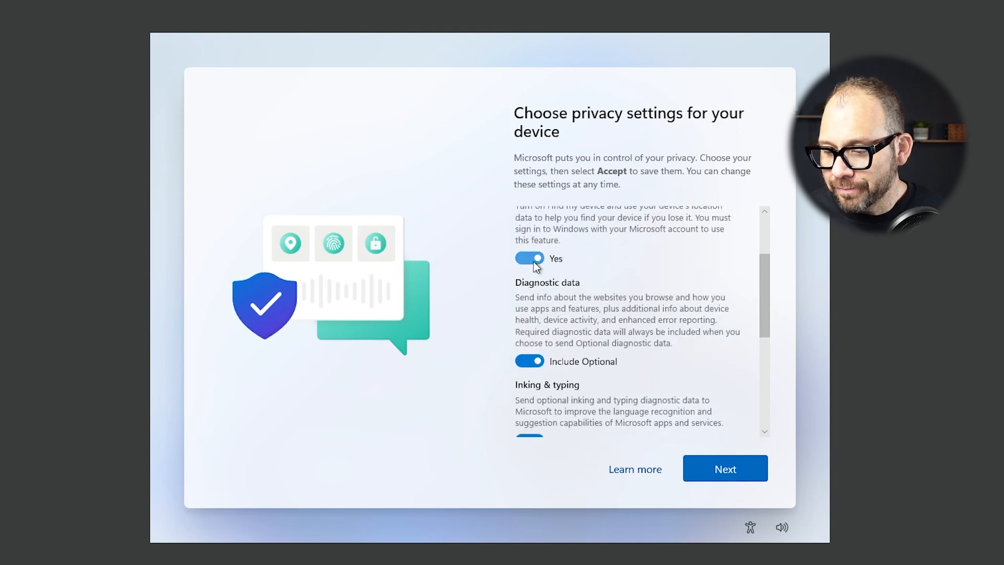
pyautogui.click(533, 260)
pyautogui.scroll(-1, 539, 314)
pyautogui.click(533, 339)
# Turn off Inking & typing, Tailored experiences and the Advertising ID, then accept
pyautogui.scroll(-1, 627, 331)
pyautogui.click(541, 348)
pyautogui.scroll(-1, 593, 352)
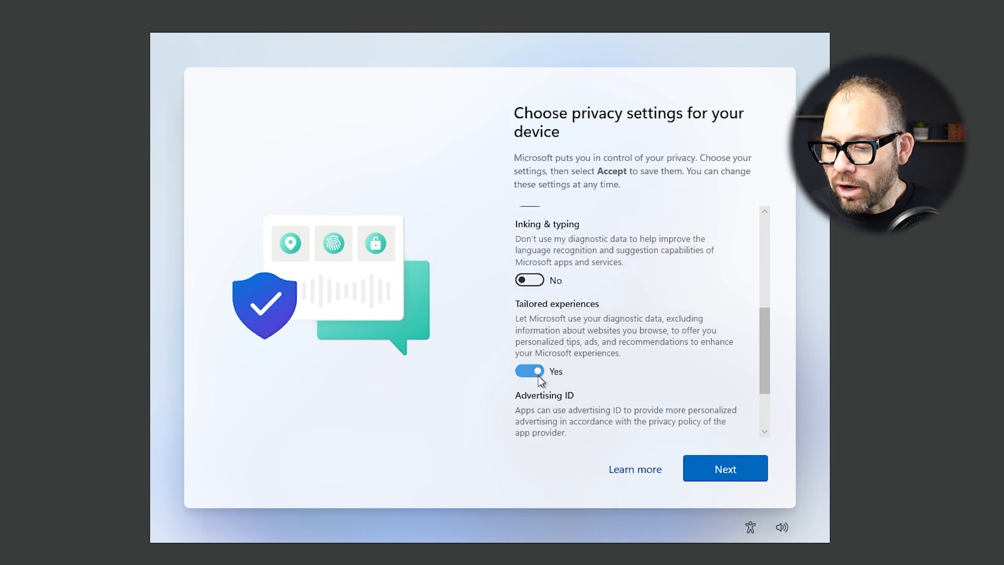
pyautogui.click(531, 372)
pyautogui.scroll(-2, 564, 354)
pyautogui.click(530, 364)
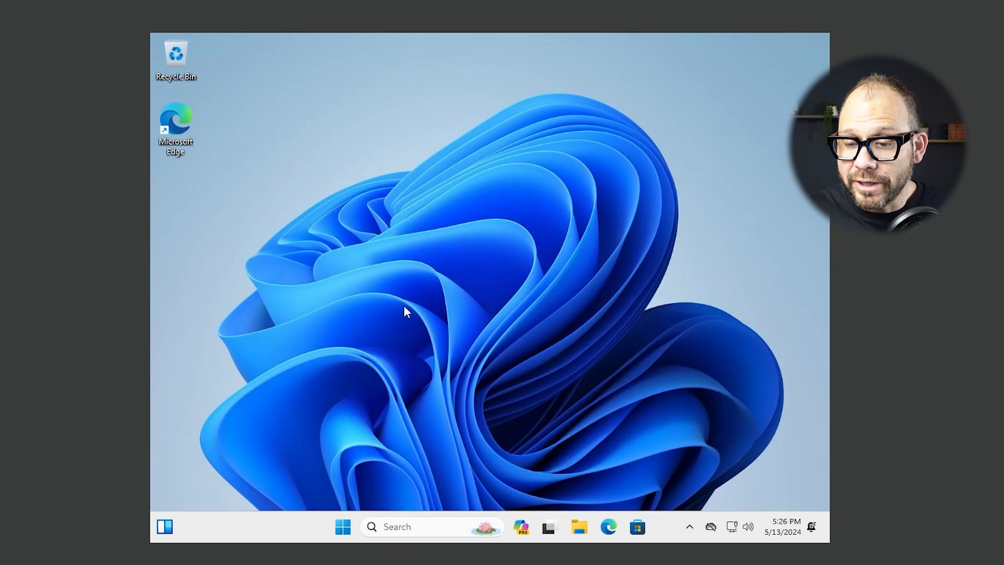
# Search for youtube in Microsoft Edge to confirm the VM has internet access
pyautogui.doubleClick(170, 105)
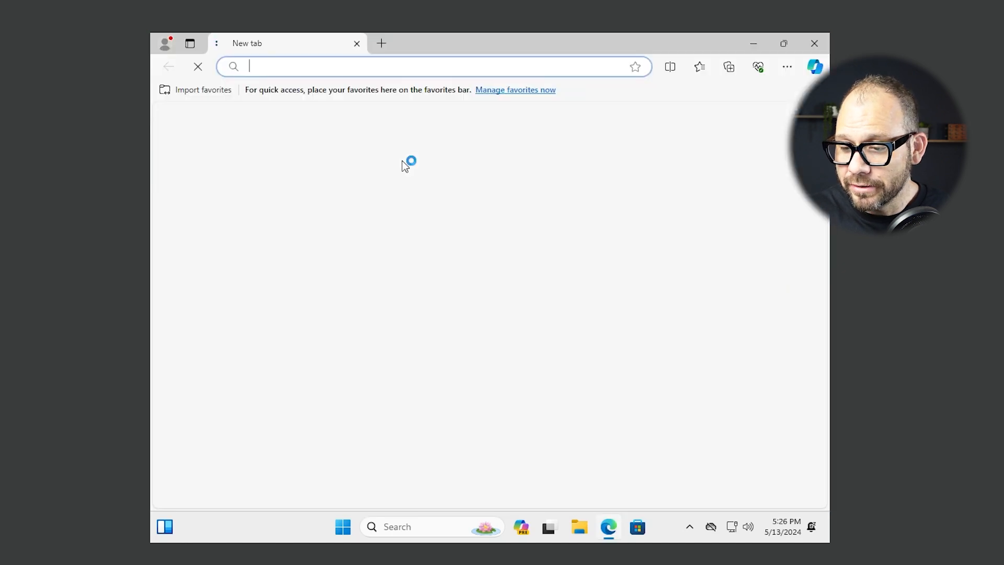
pyautogui.write('youtube')
pyautogui.press('Return')
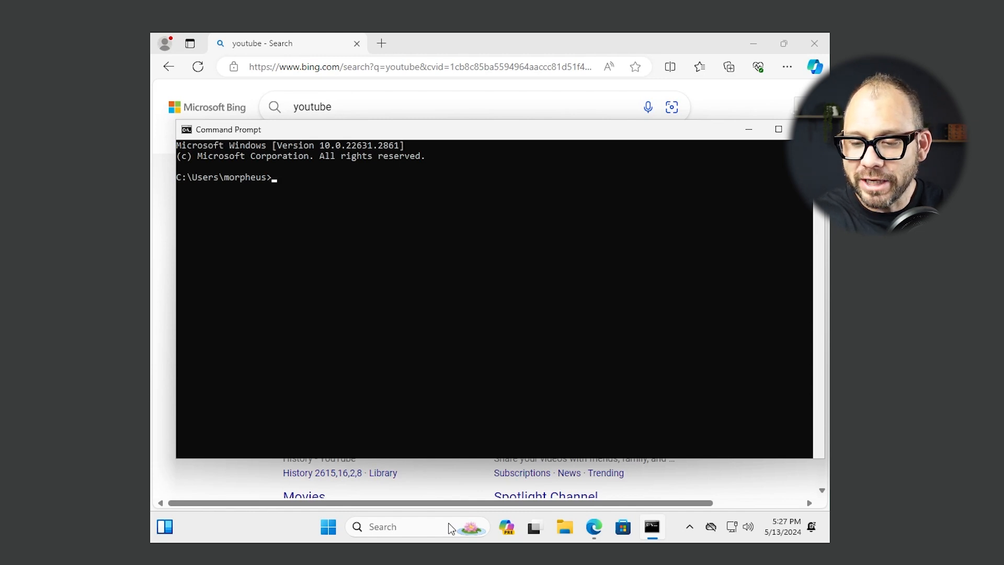
# Run ipconfig in Command Prompt to read the IPv4 address 10.0.2.15
pyautogui.write('ipconfig')
pyautogui.press('Return')
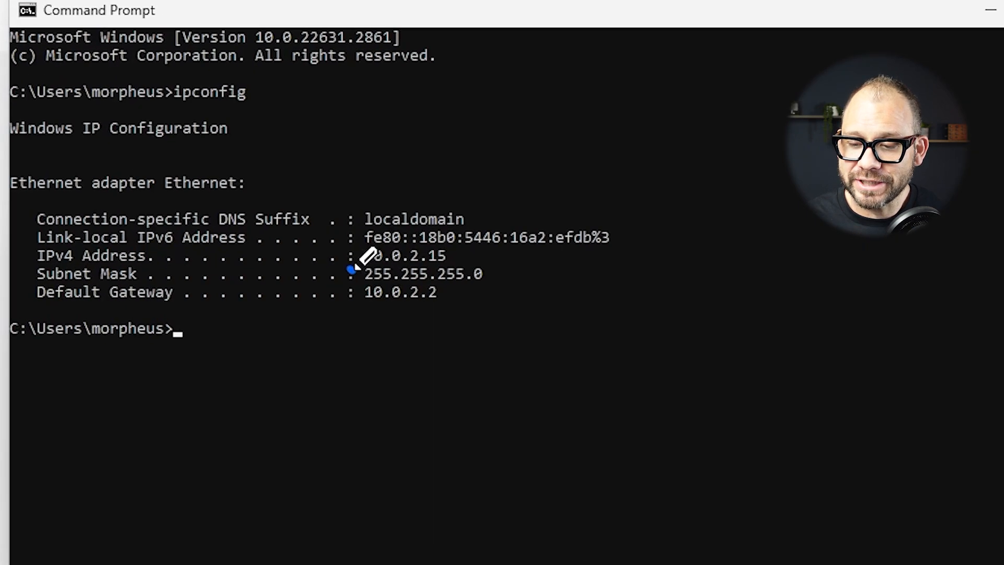
pyautogui.moveTo(374, 280)
pyautogui.mouseDown()
pyautogui.moveTo(433, 274)
pyautogui.moveTo(377, 207)
pyautogui.moveTo(369, 236)
pyautogui.mouseUp()
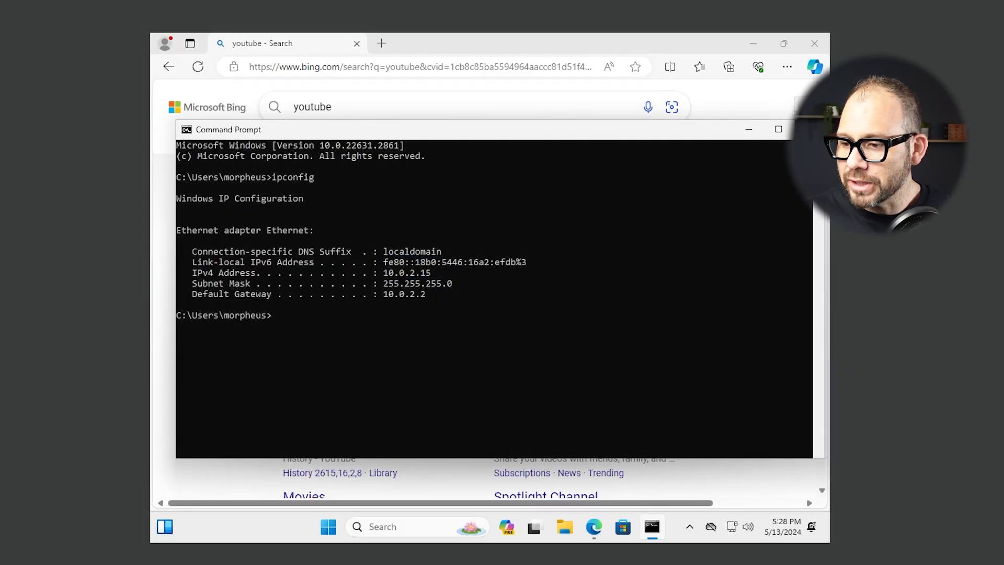
# Close Command Prompt and power off the Neo-Windows VM from its close dialog
pyautogui.click(808, 129)
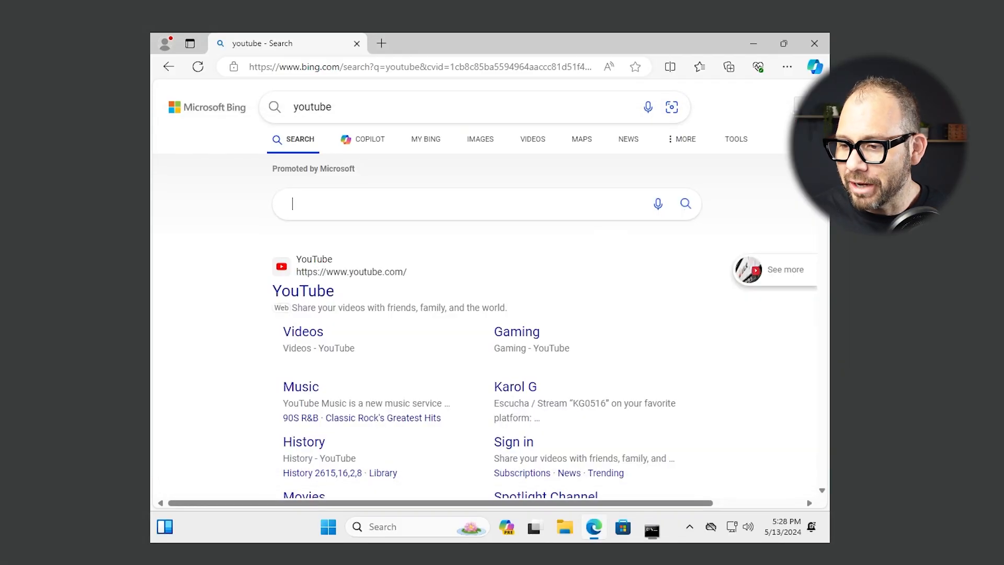
pyautogui.click(820, 35)
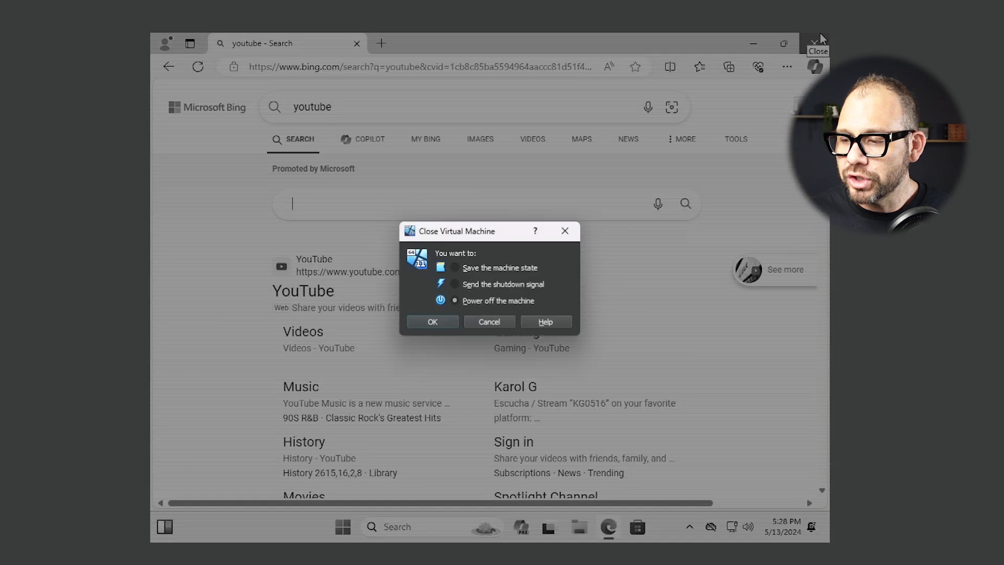
pyautogui.click(432, 322)
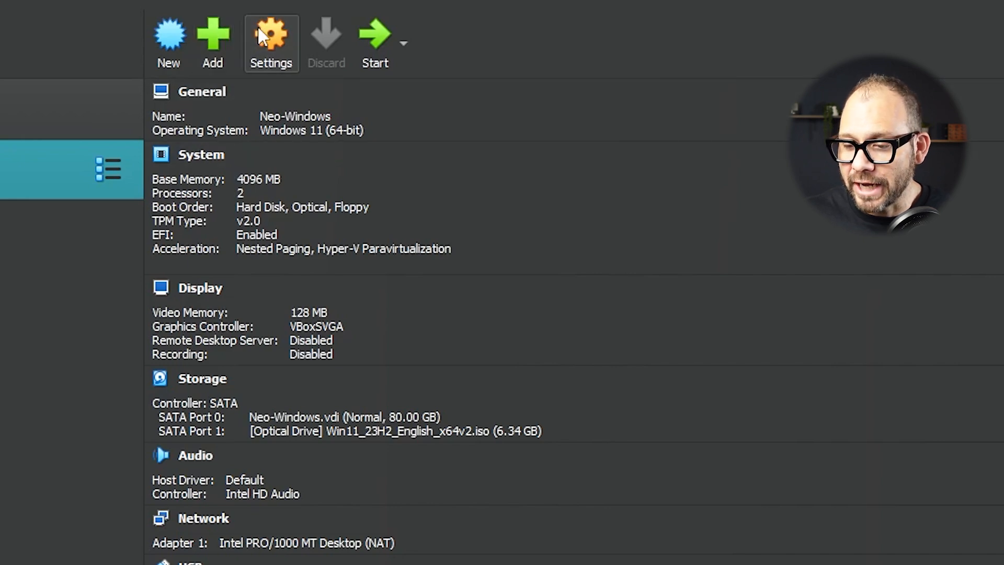
# Set Neo-Windows Adapter 1 to NAT Network 'skynet' and save the settings
pyautogui.click(261, 6)
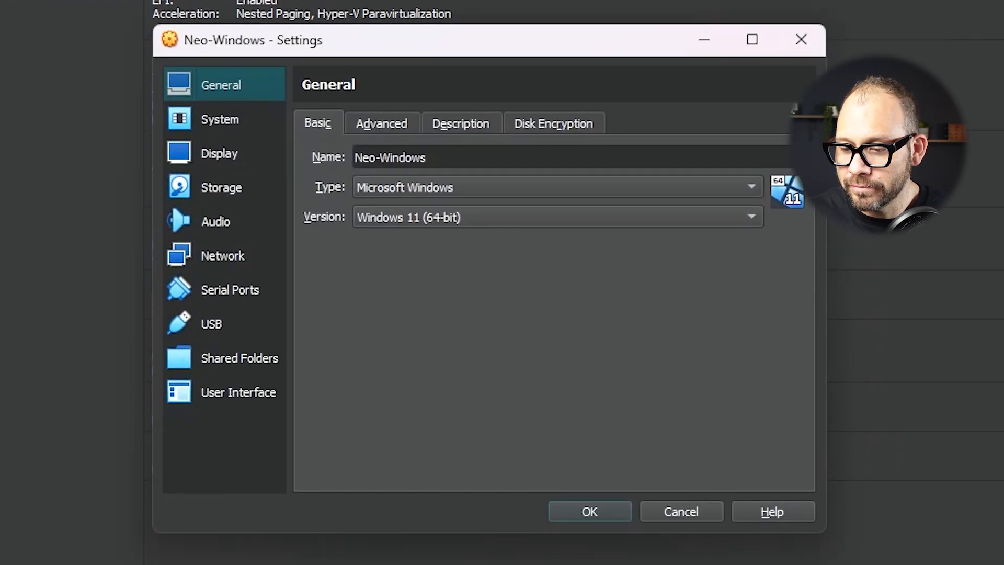
pyautogui.click(228, 248)
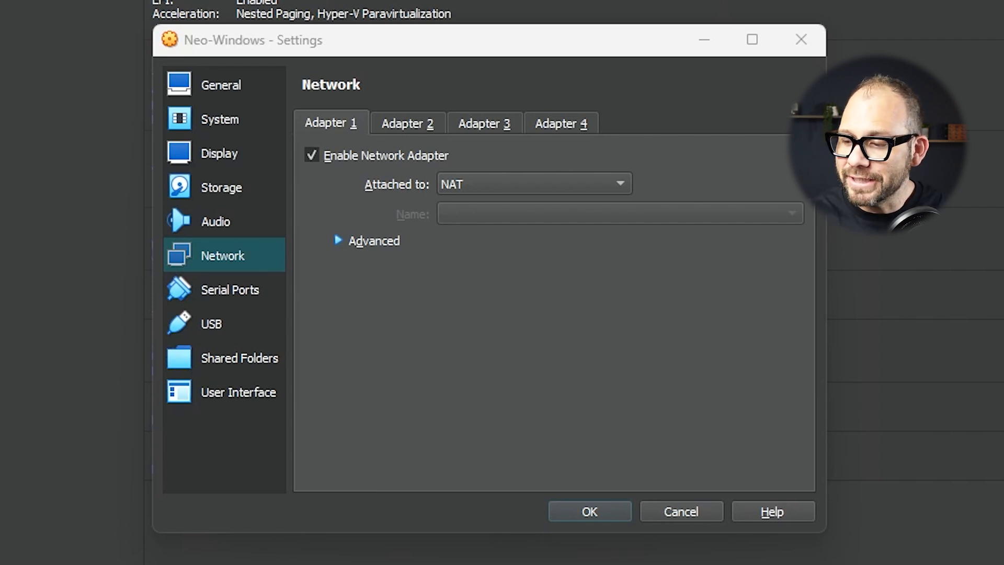
pyautogui.moveTo(696, 157)
pyautogui.mouseDown()
pyautogui.moveTo(488, 225)
pyautogui.moveTo(630, 149)
pyautogui.mouseUp()
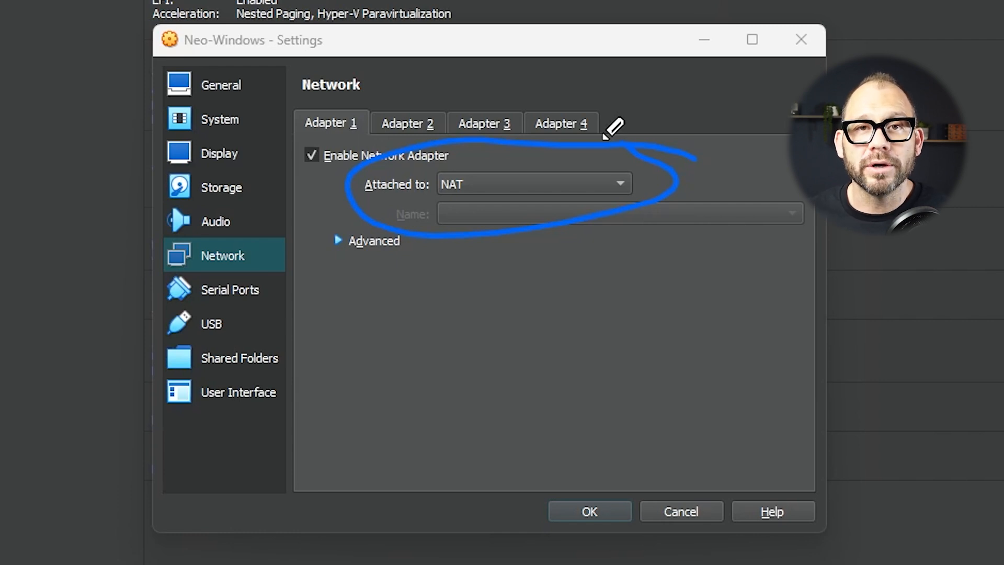
pyautogui.press('Escape')
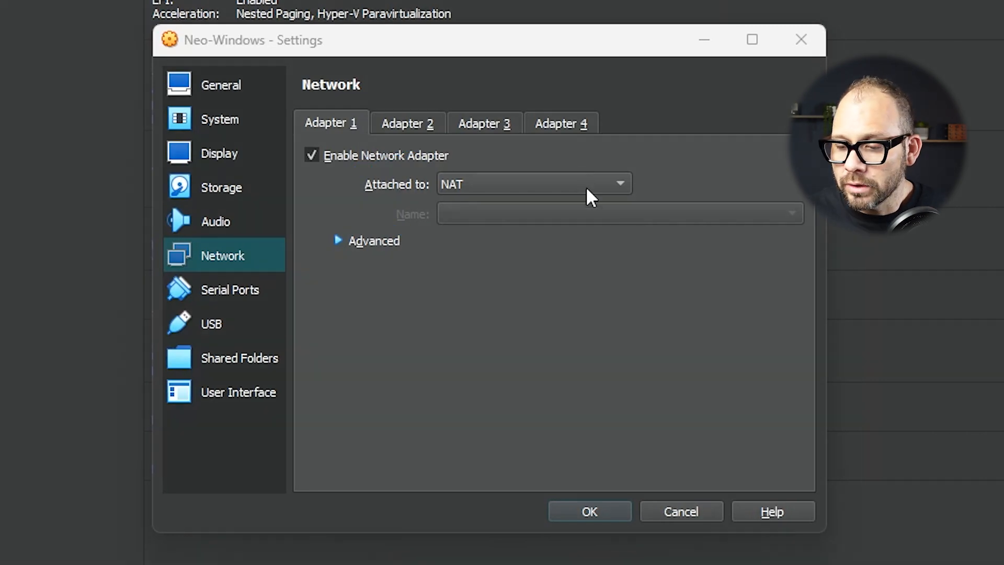
pyautogui.click(584, 192)
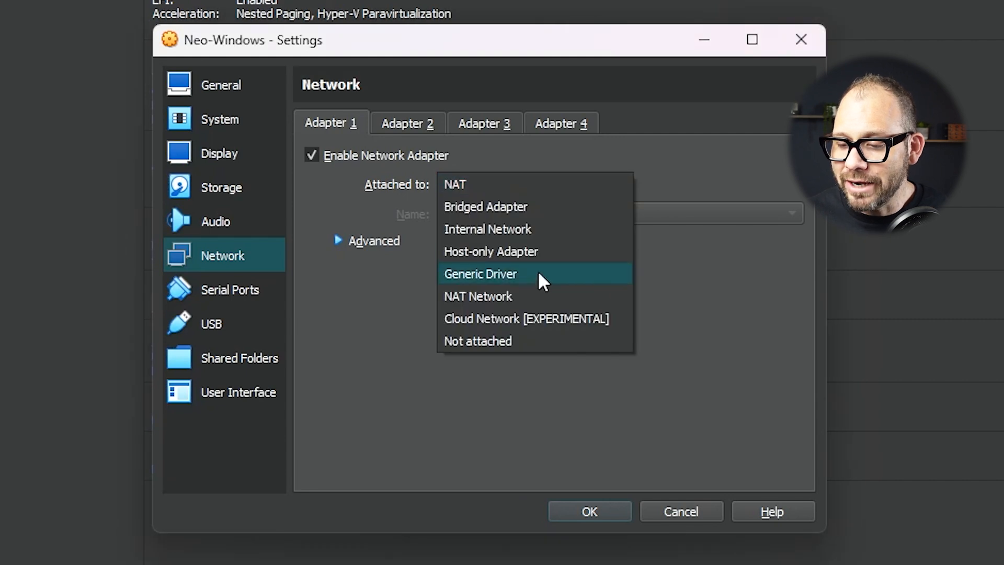
pyautogui.click(523, 299)
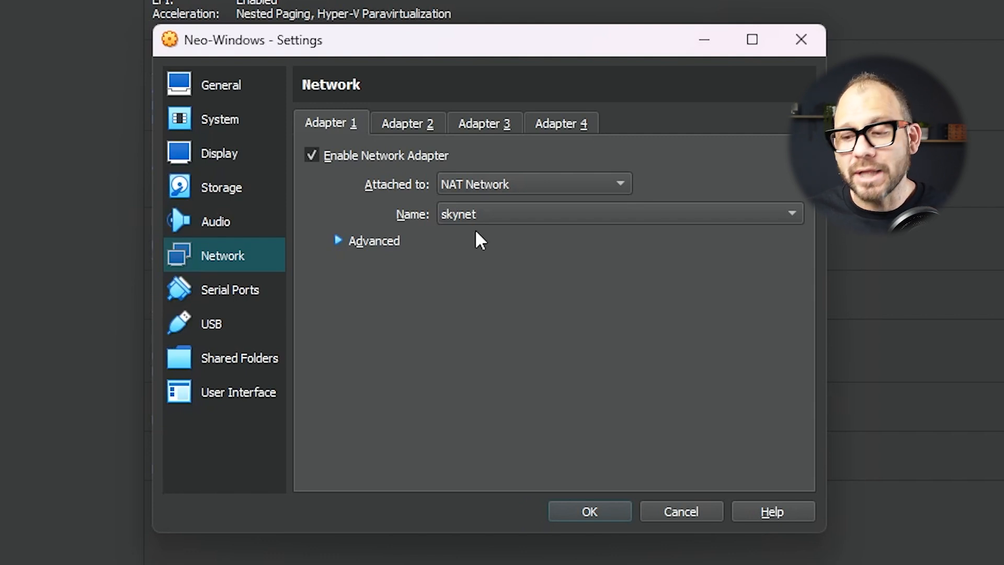
pyautogui.click(601, 502)
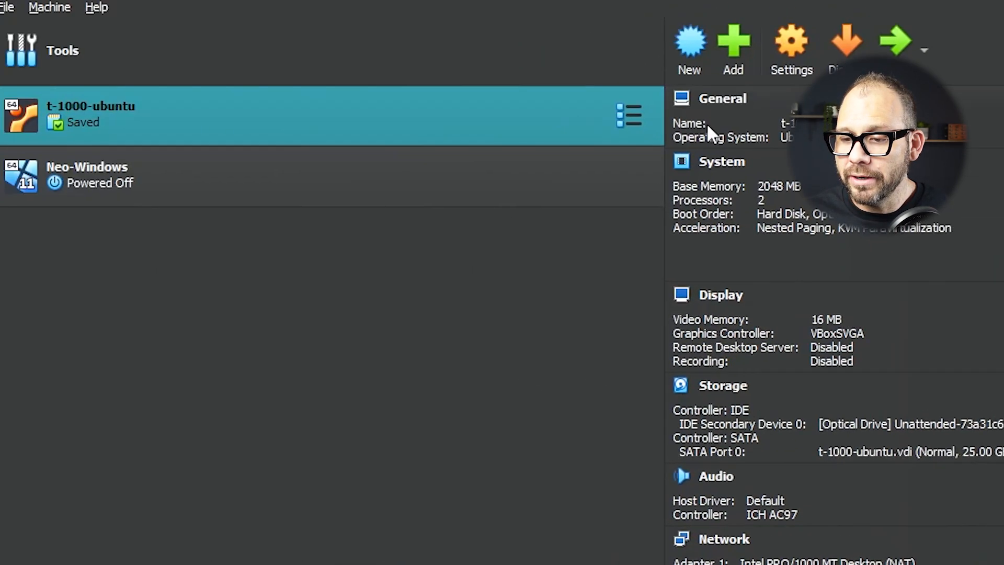
# Attach t-1000-ubuntu's network adapter to the NAT Network 'skynet' and save
pyautogui.click(436, 39)
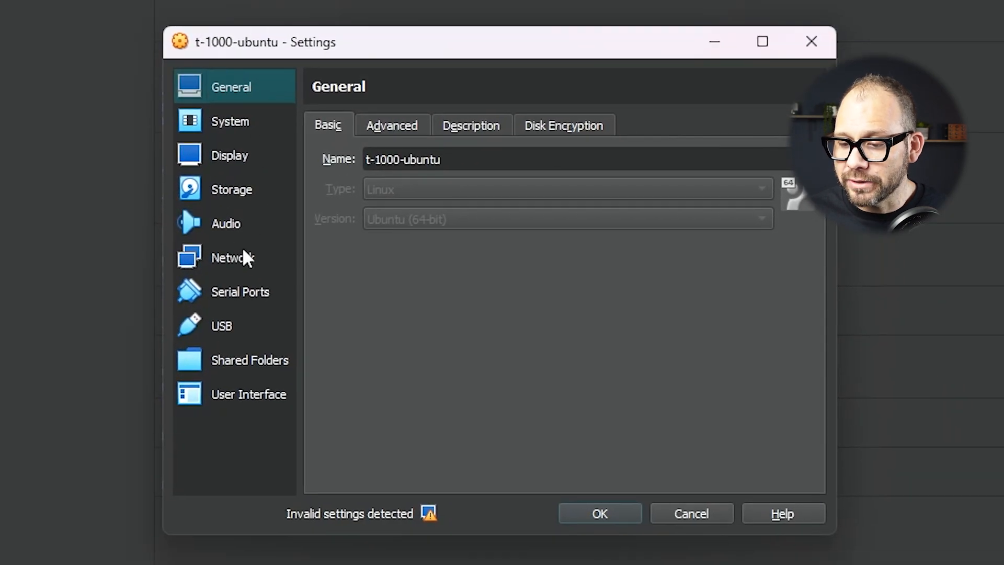
pyautogui.click(244, 255)
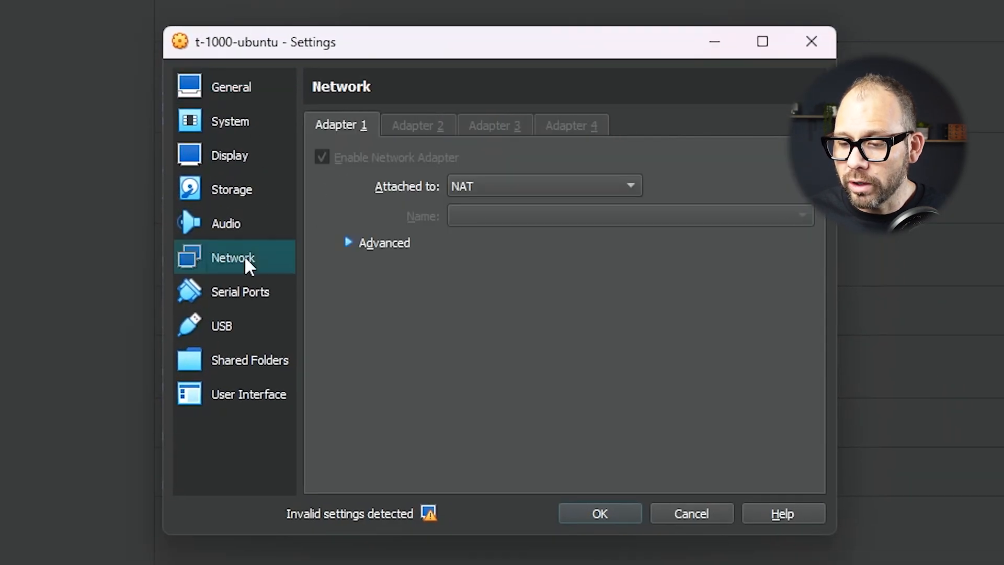
pyautogui.click(509, 187)
pyautogui.click(522, 298)
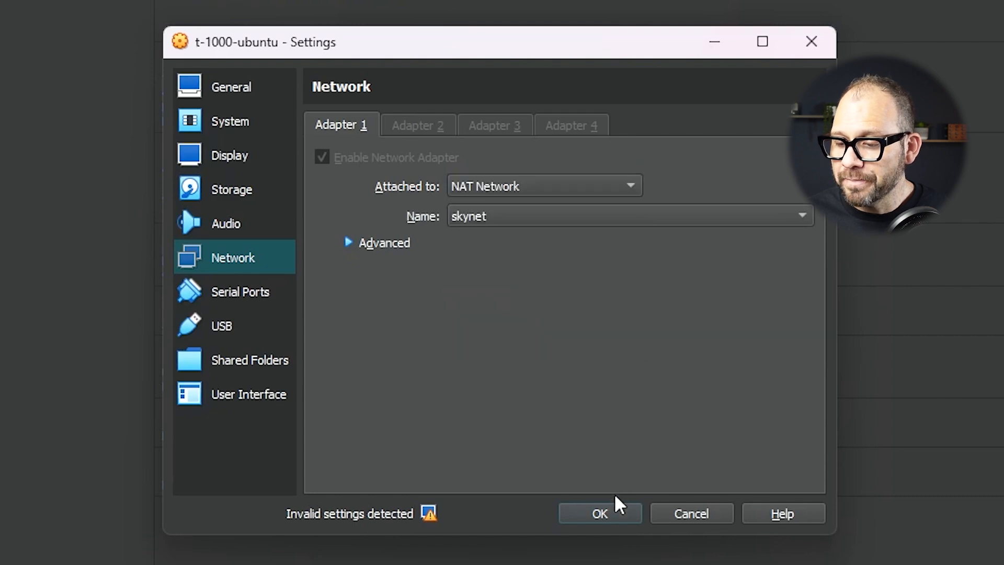
pyautogui.click(617, 510)
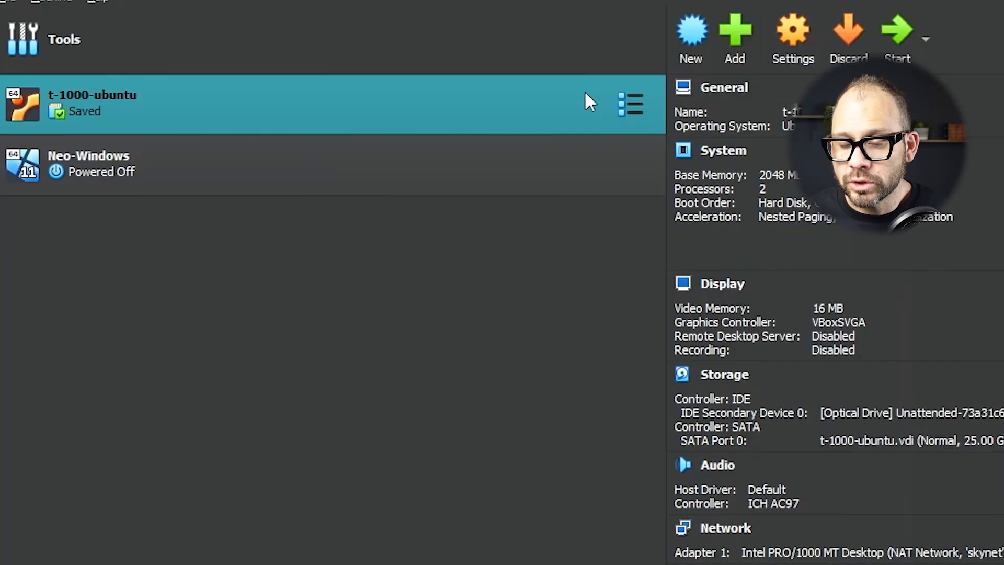
# Start the t-1000-ubuntu and Neo-Windows virtual machines
pyautogui.click(899, 29)
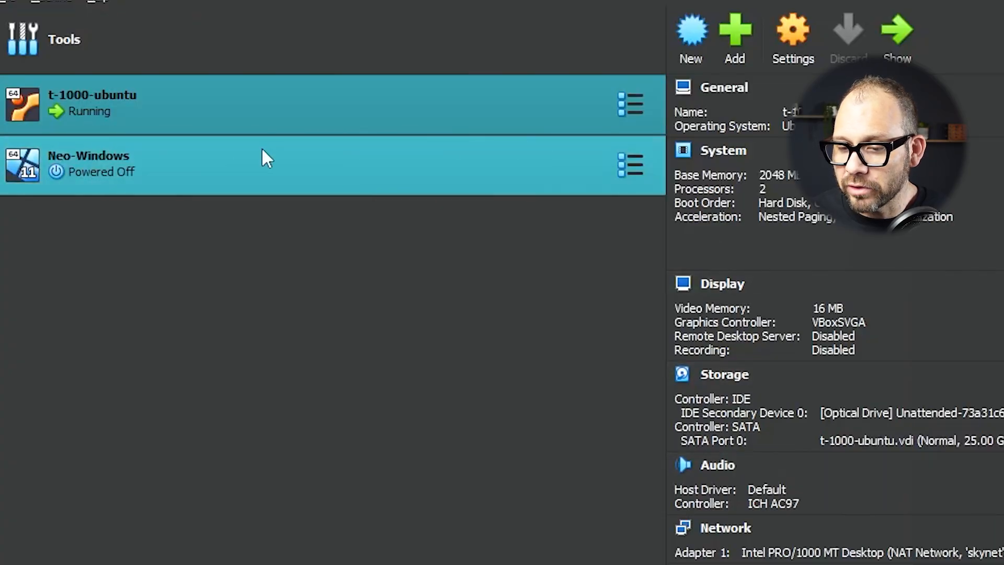
pyautogui.click(266, 157)
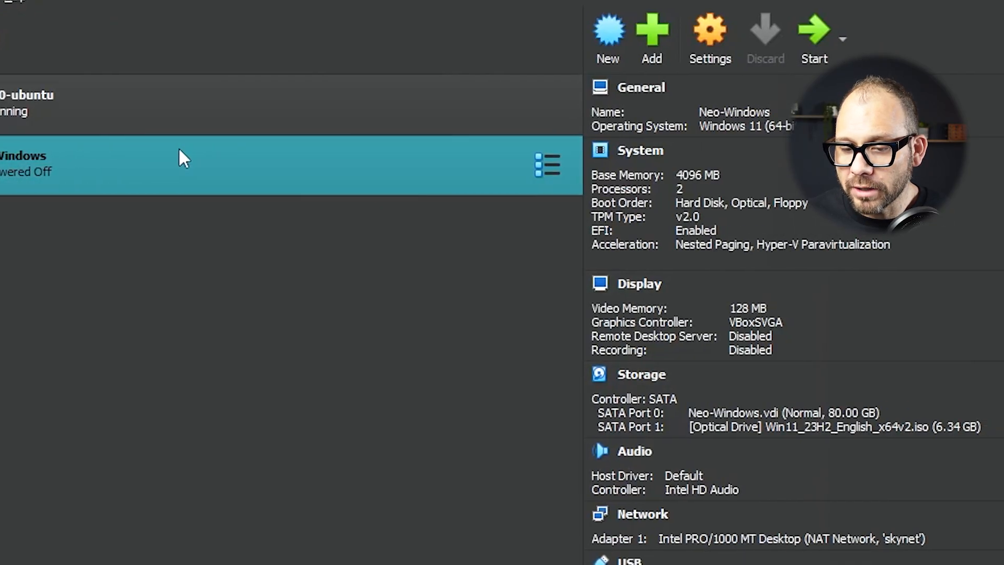
pyautogui.click(892, 27)
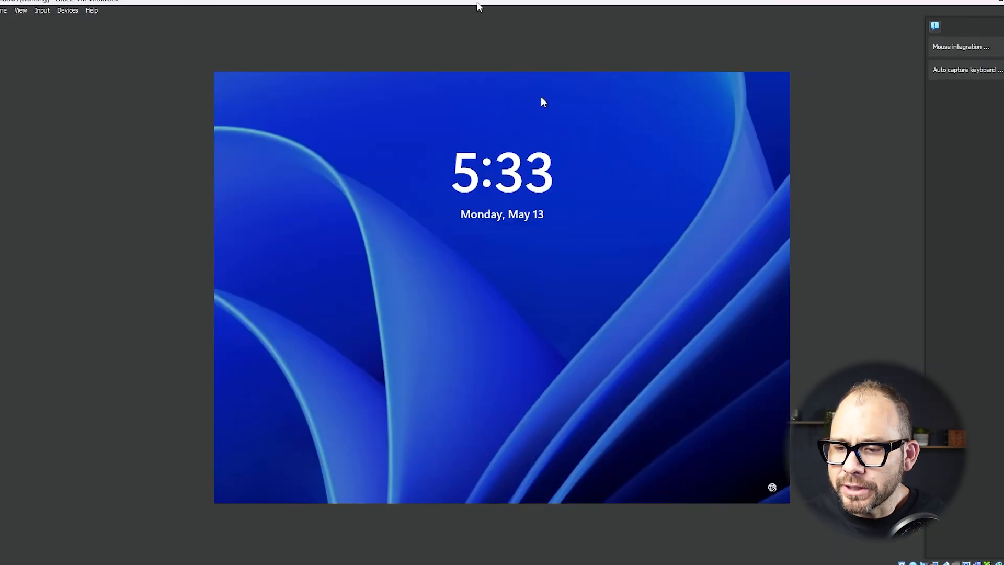
# Snap Neo-Windows to the right half and t-1000-ubuntu to the left, dismissing side notices
pyautogui.moveTo(477, 6); pyautogui.dragTo(1003, 157)
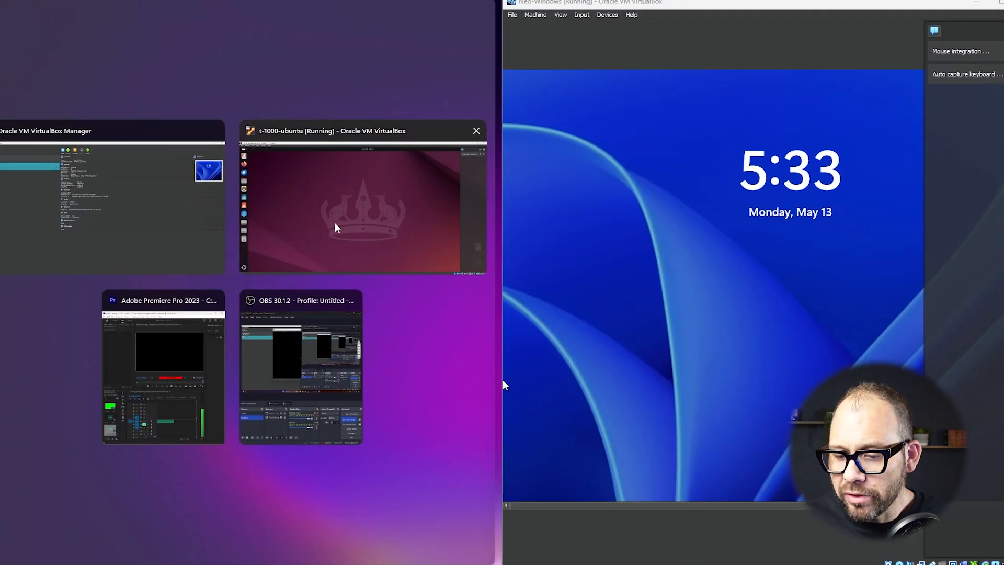
pyautogui.click(302, 269)
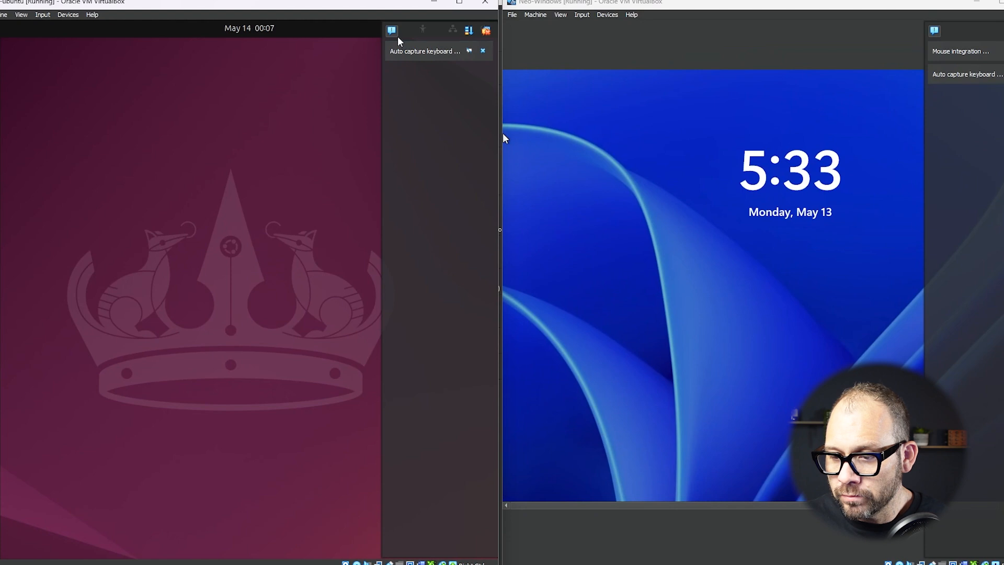
pyautogui.click(936, 32)
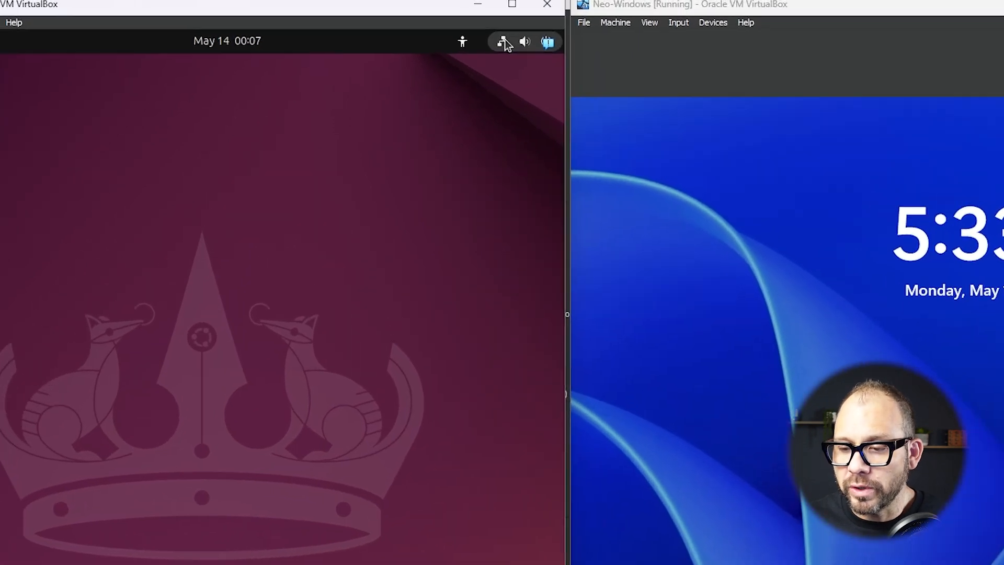
# Open Ubuntu's Wired Settings from Quick Settings
pyautogui.click(461, 29)
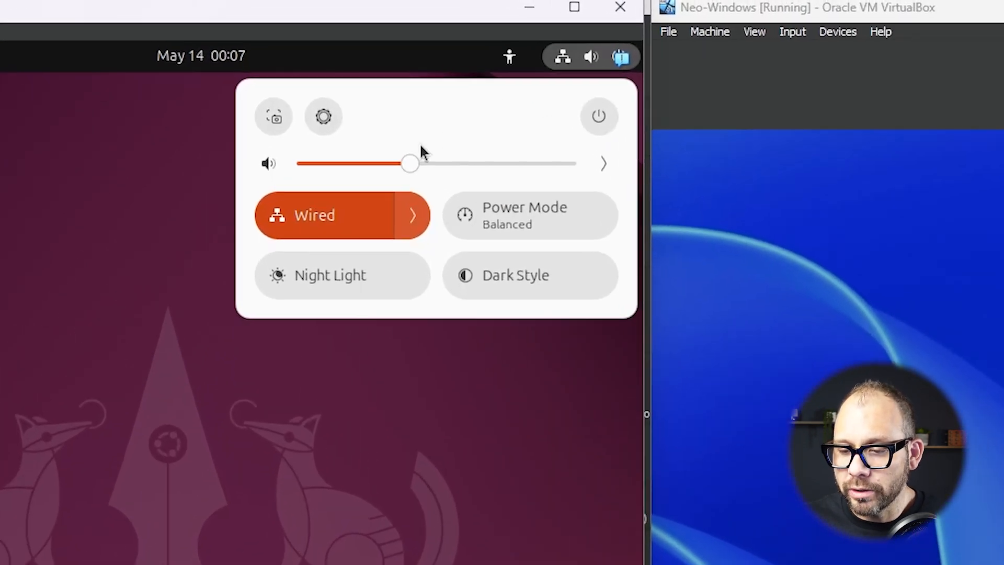
pyautogui.click(419, 232)
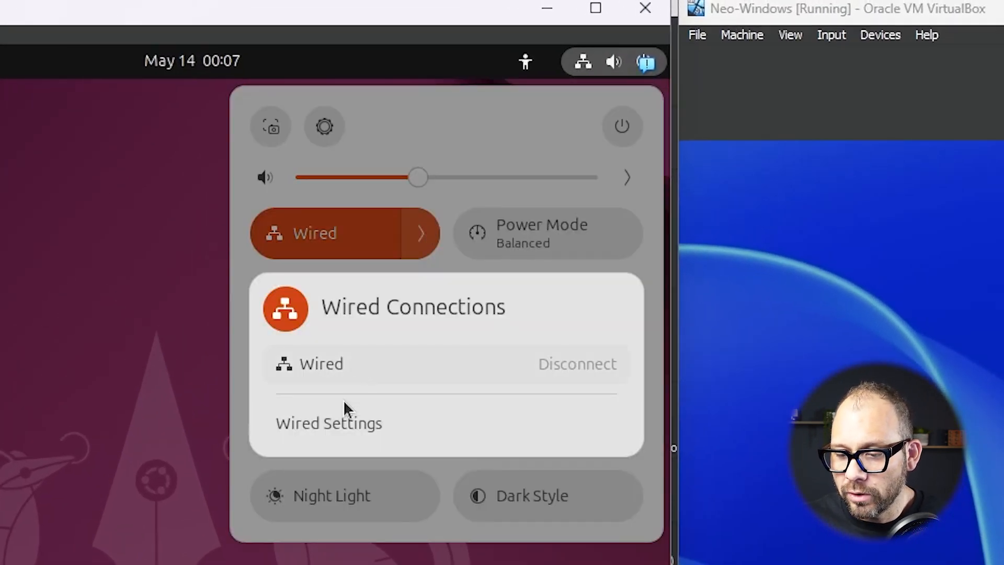
pyautogui.click(342, 416)
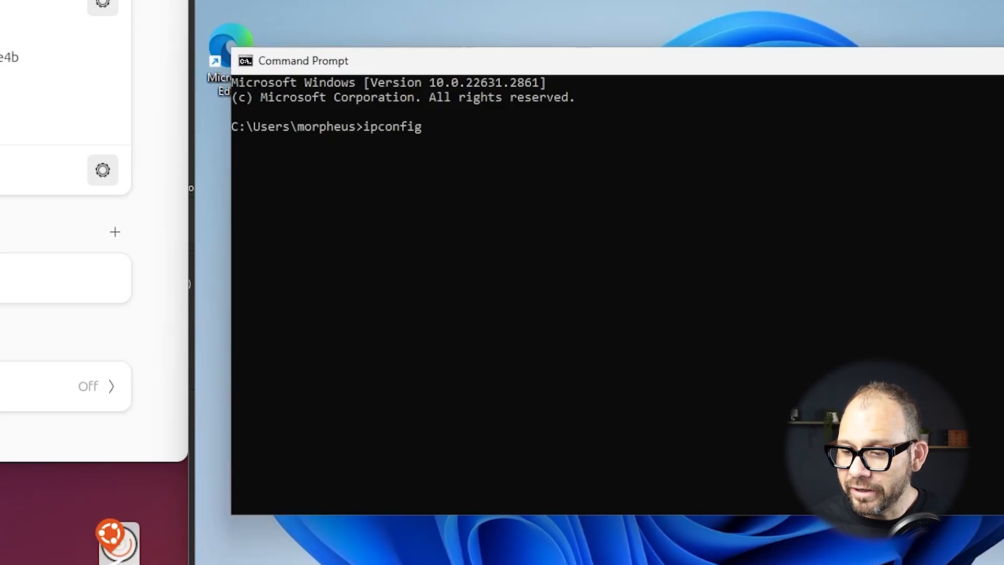
# Run ipconfig on Windows and circle both VMs' addresses, 10.0.2.15 and 10.0.2.4
pyautogui.press('Return')
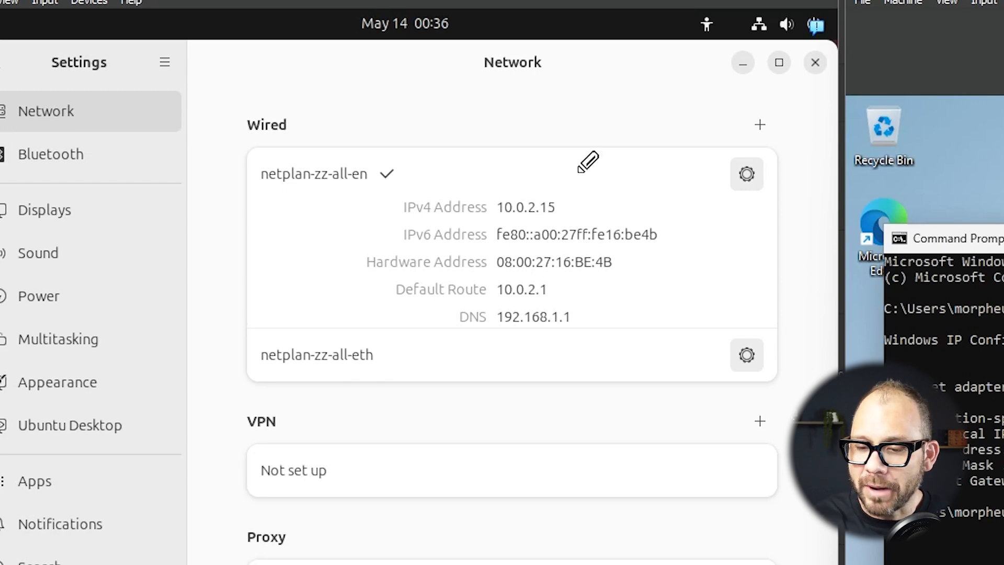
pyautogui.moveTo(568, 180)
pyautogui.mouseDown()
pyautogui.moveTo(540, 228)
pyautogui.moveTo(542, 178)
pyautogui.mouseUp()
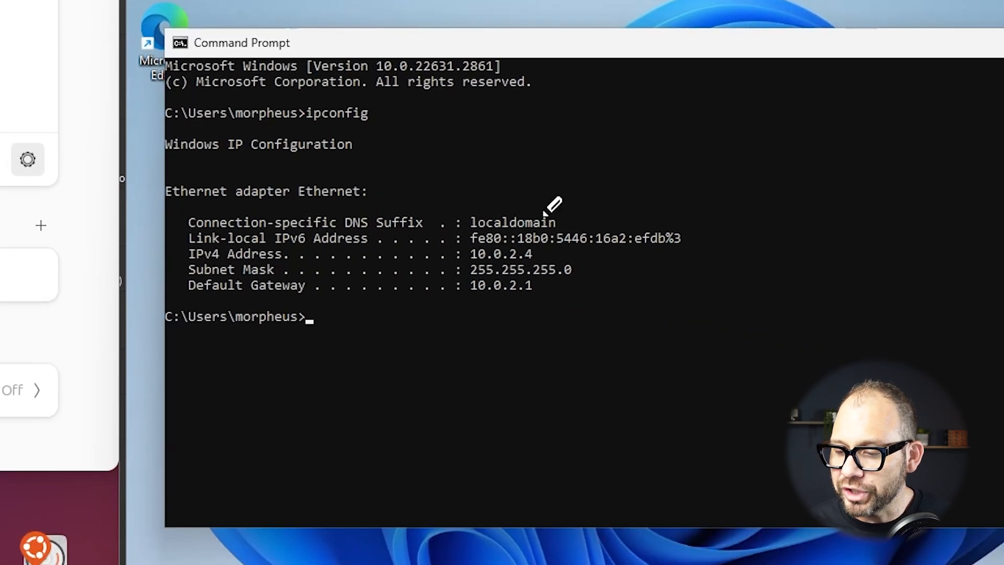
pyautogui.moveTo(1003, 375); pyautogui.dragTo(1003, 354)
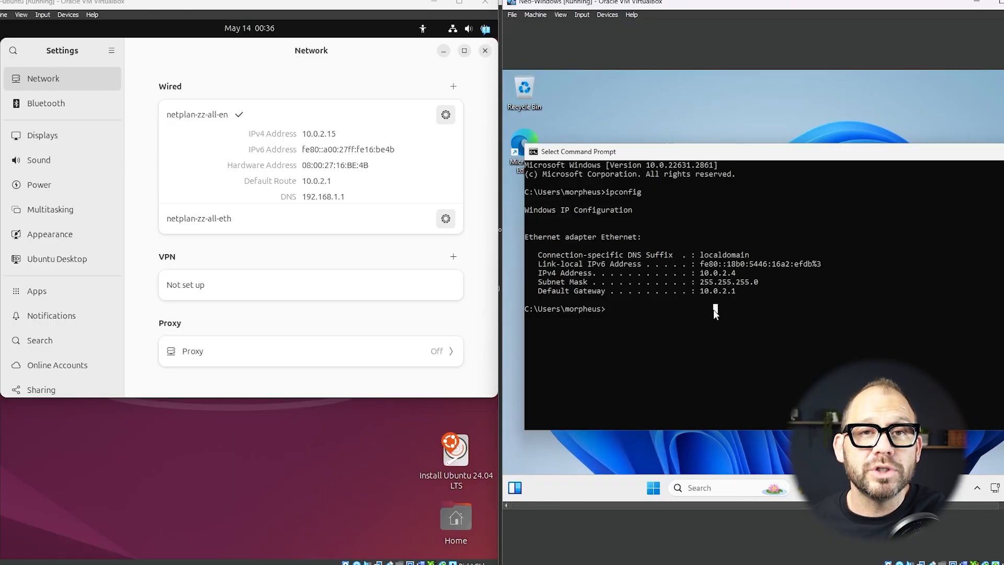
# Ping Ubuntu at 10.0.2.15 from Windows with 0% loss, then bring up Close Virtual Machine
pyautogui.write('ping')
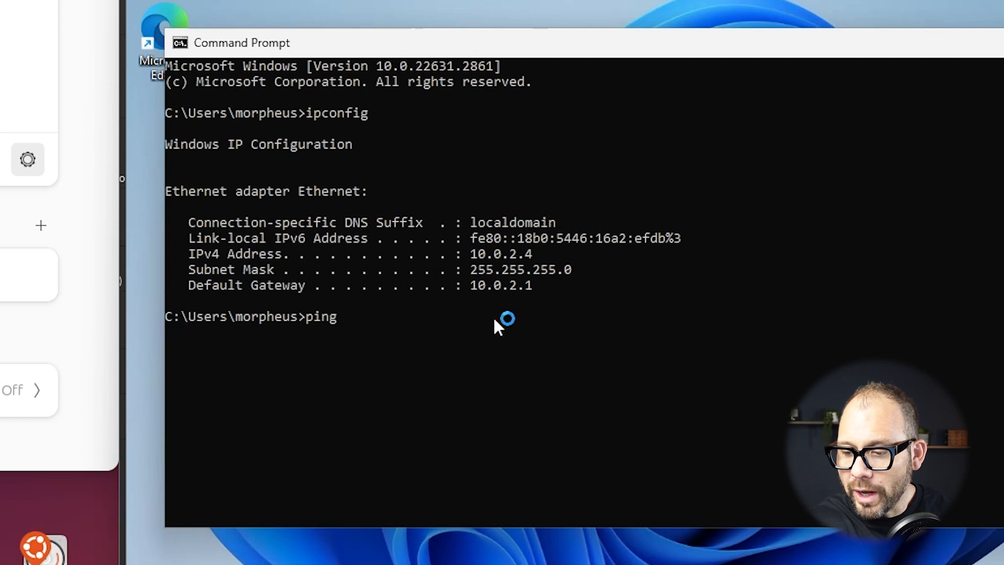
pyautogui.write(' 10.0.2.15')
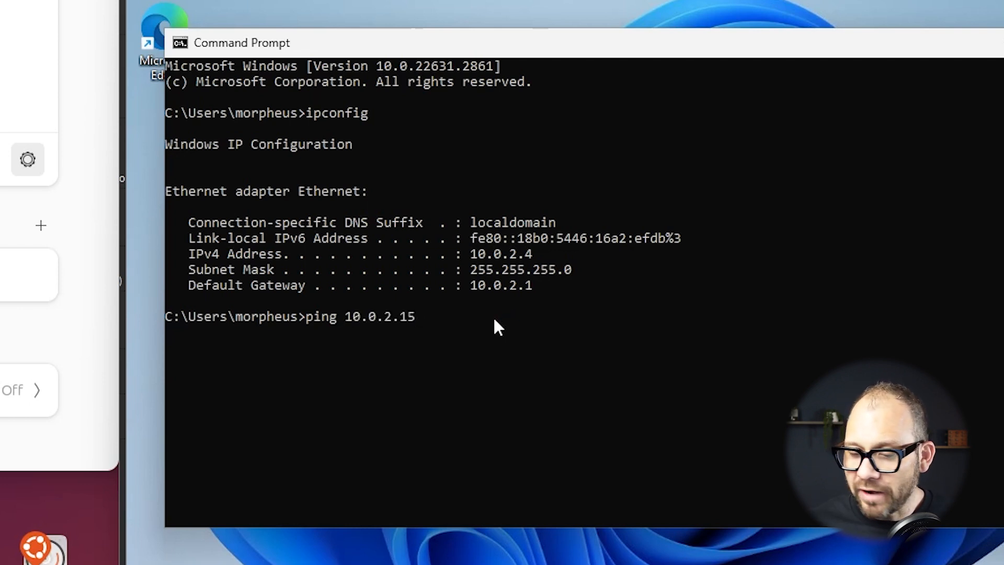
pyautogui.press('Return')
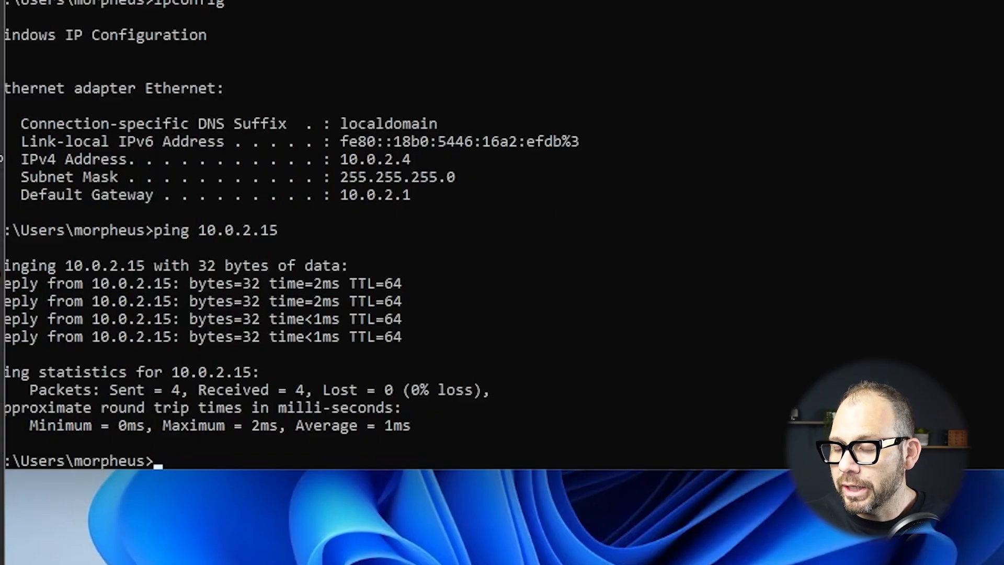
pyautogui.hotkey('ctrl', 'q')
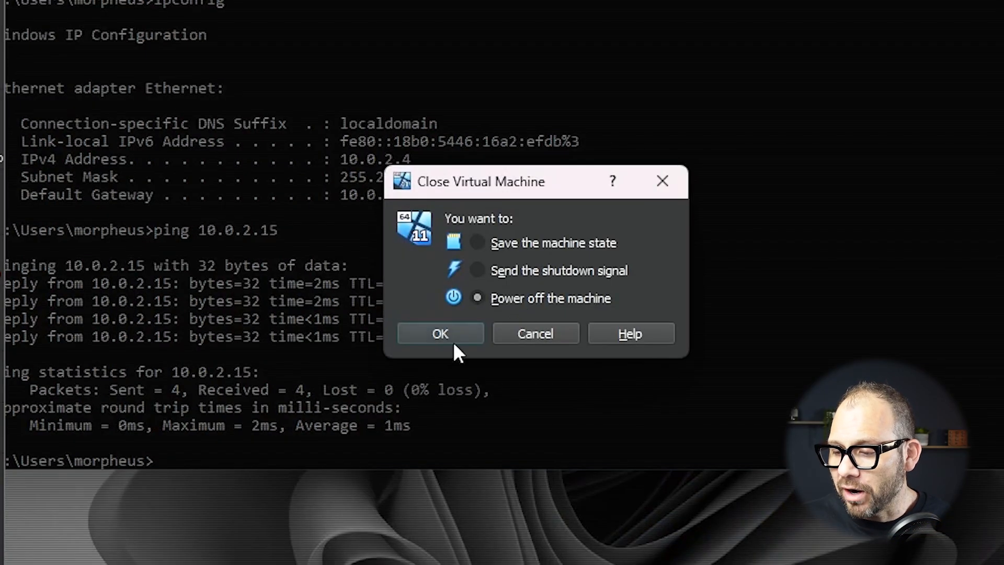
# Power off Neo-Windows, then annotate the save-state, shutdown-signal and power-off options for closing Ubuntu
pyautogui.click(461, 329)
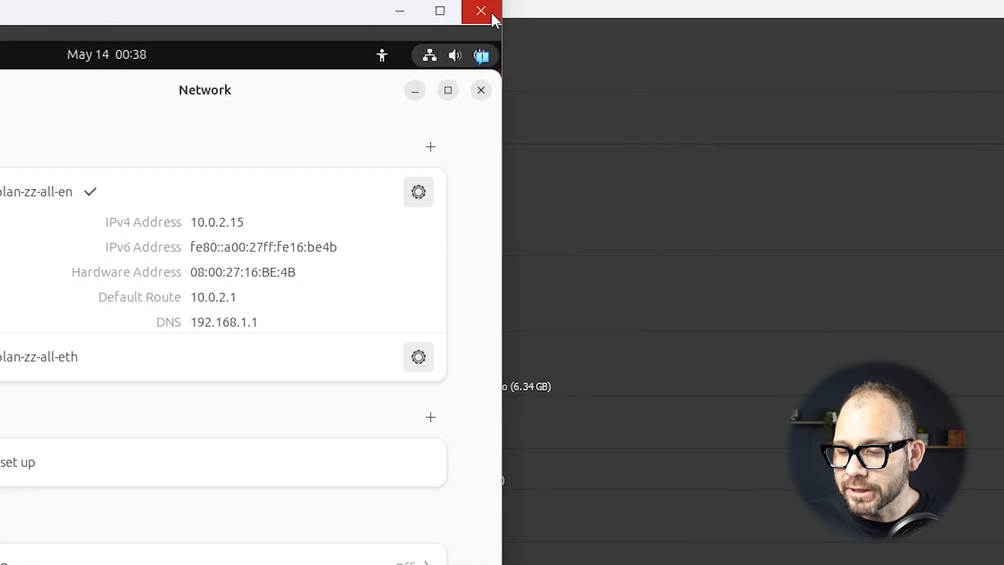
pyautogui.click(480, 10)
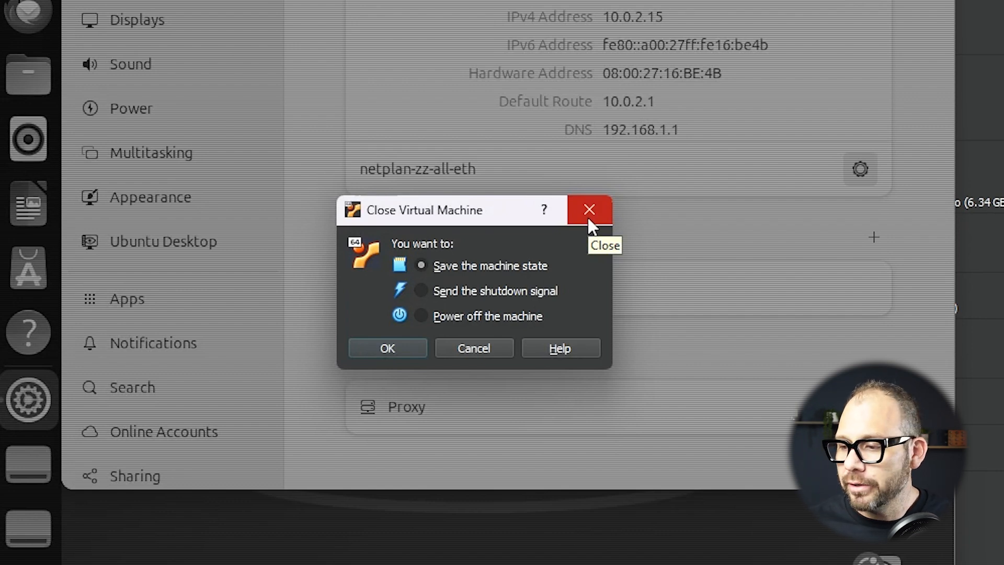
pyautogui.moveTo(375, 286); pyautogui.dragTo(577, 277)
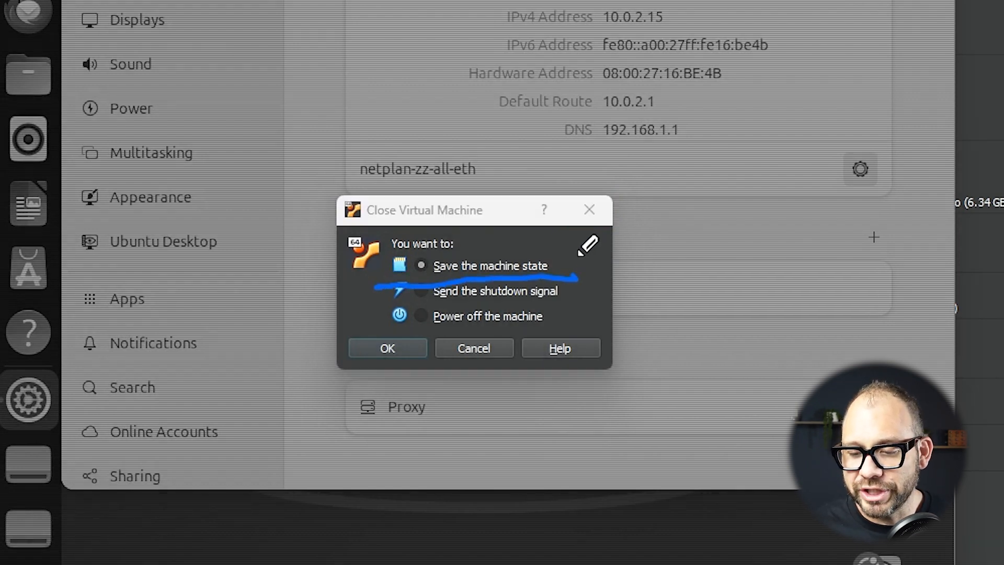
pyautogui.moveTo(393, 313); pyautogui.dragTo(574, 302)
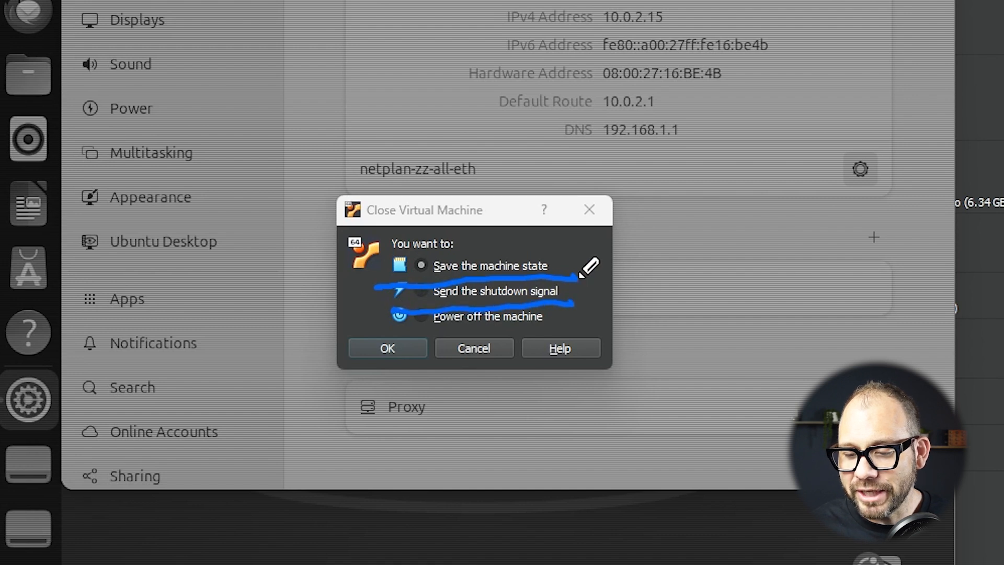
pyautogui.moveTo(381, 331); pyautogui.dragTo(560, 331)
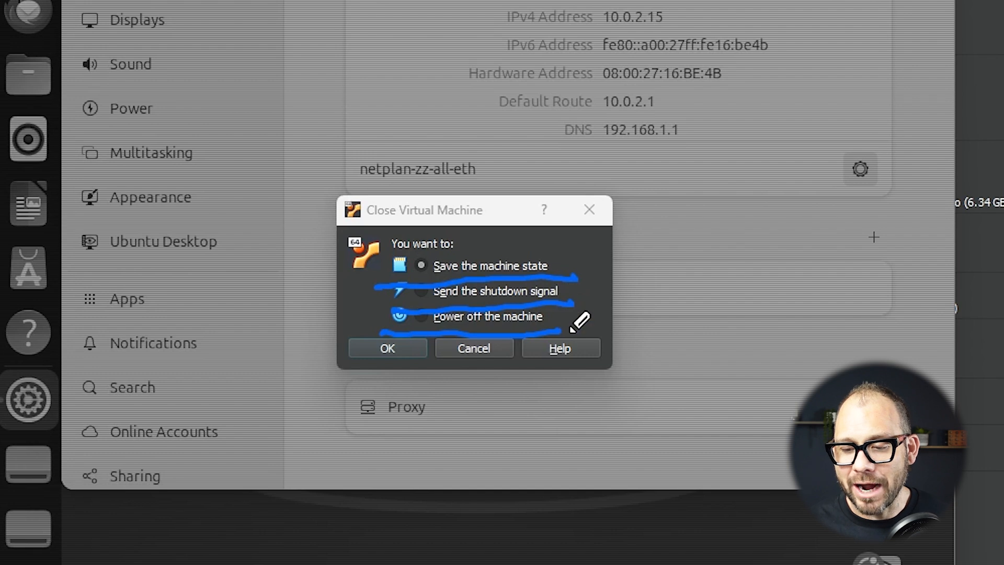
pyautogui.moveTo(564, 327); pyautogui.dragTo(617, 296)
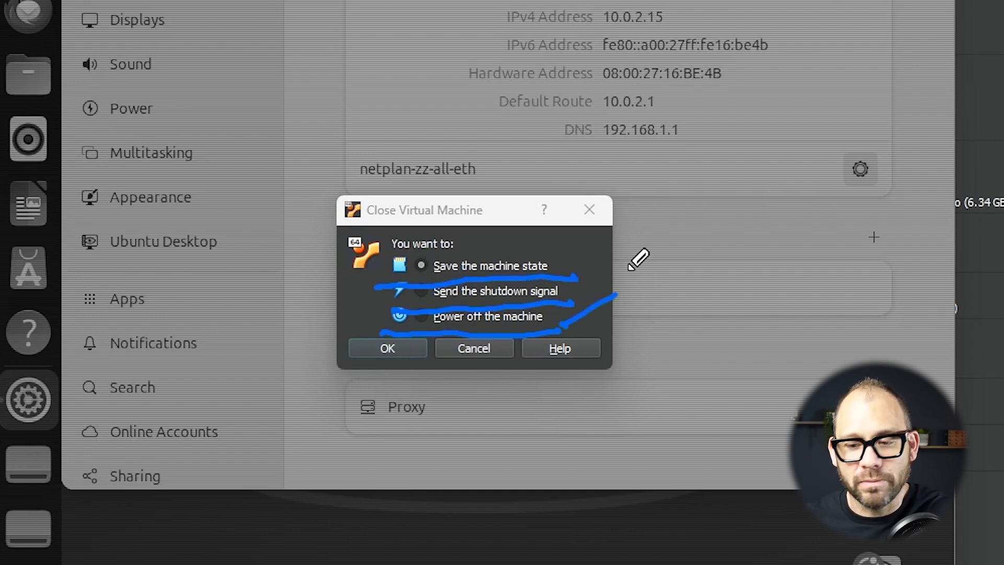
pyautogui.moveTo(571, 302); pyautogui.dragTo(611, 271)
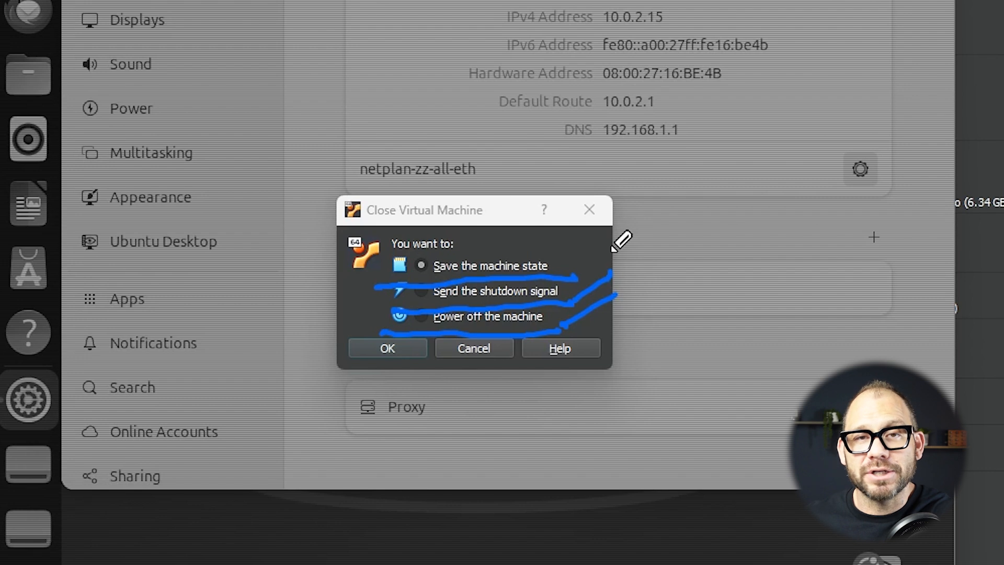
pyautogui.moveTo(571, 276); pyautogui.dragTo(611, 239)
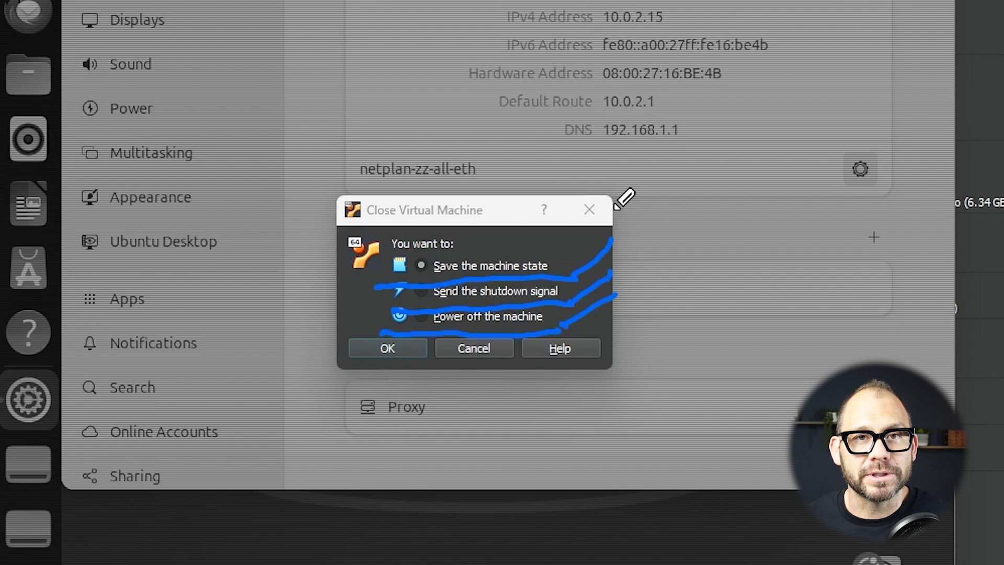
# Clear the annotations and power off the t-1000-ubuntu machine
pyautogui.press('Escape')
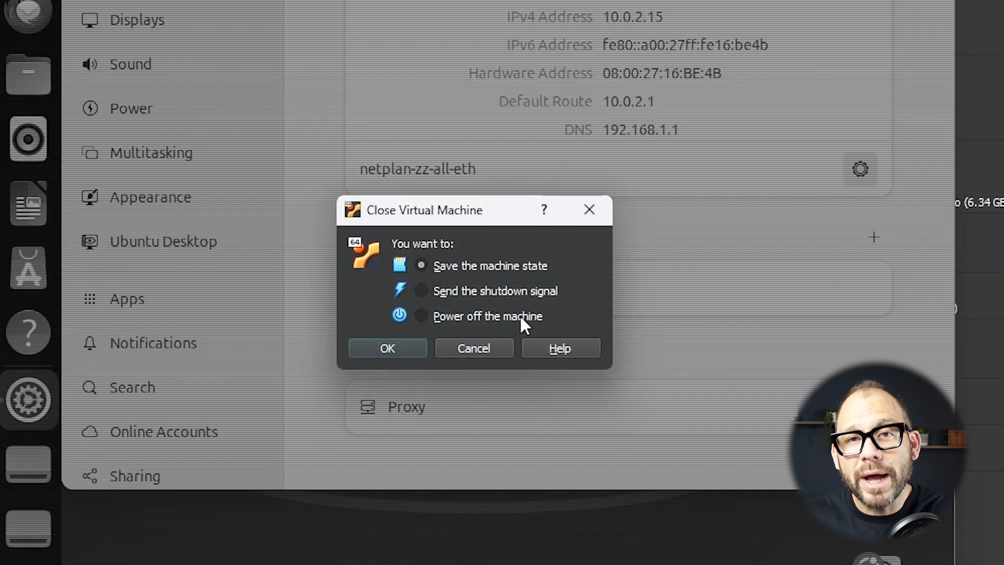
pyautogui.click(520, 316)
pyautogui.click(387, 349)
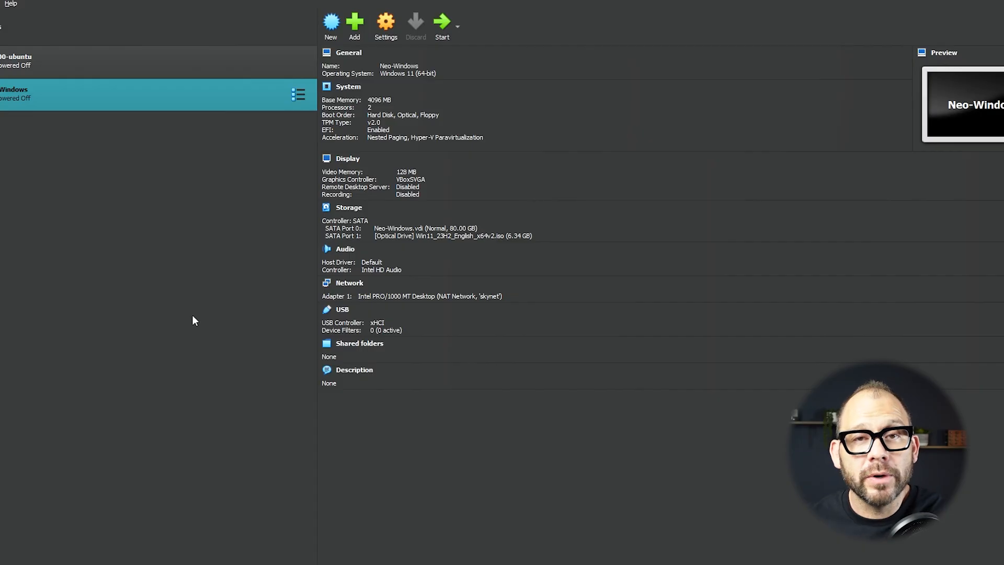
# Remove the Neo-Windows VM and delete all of its files
pyautogui.rightClick(174, 93)
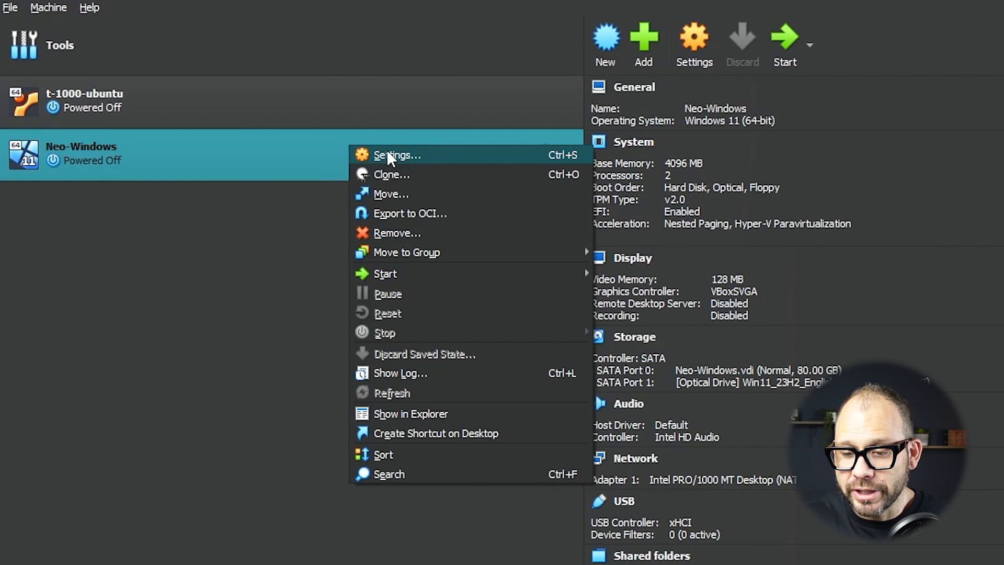
pyautogui.click(389, 228)
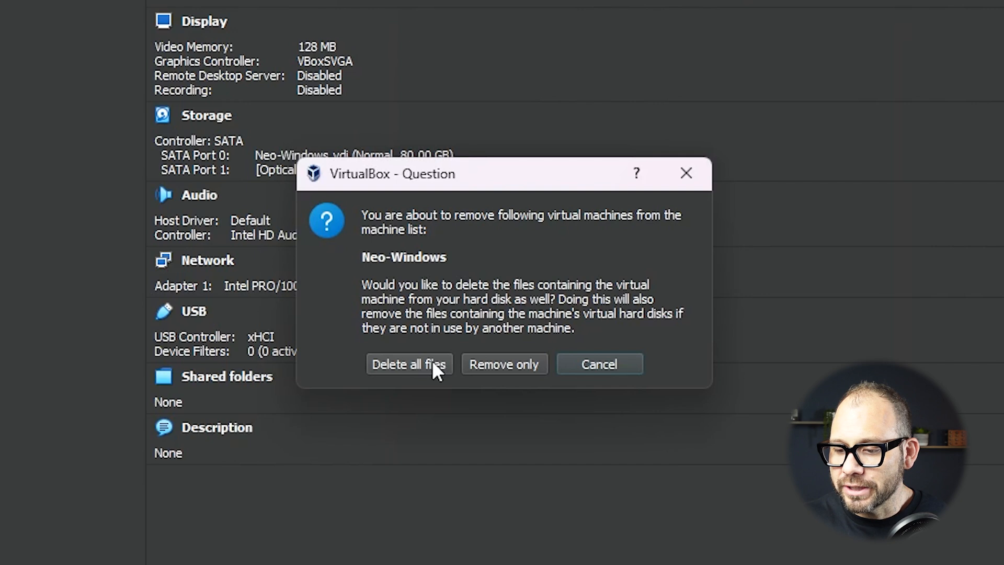
pyautogui.click(433, 362)
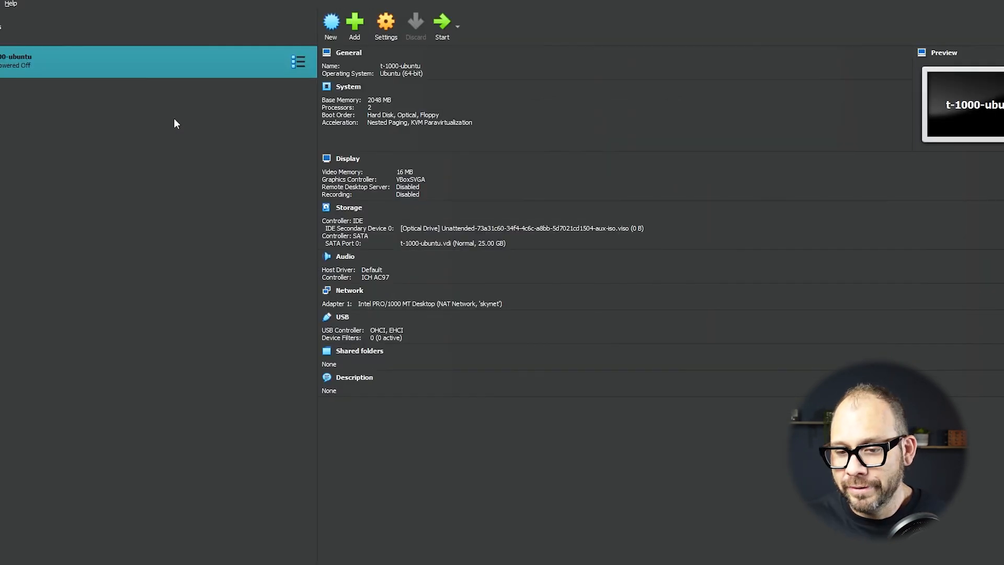
# Remove the t-1000-ubuntu VM and delete all of its files
pyautogui.rightClick(190, 62)
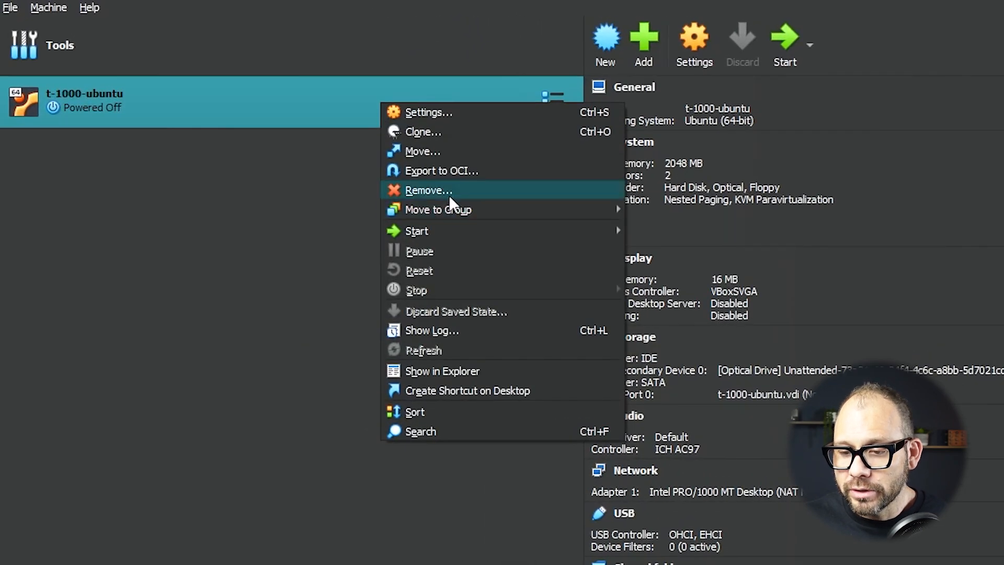
pyautogui.click(445, 191)
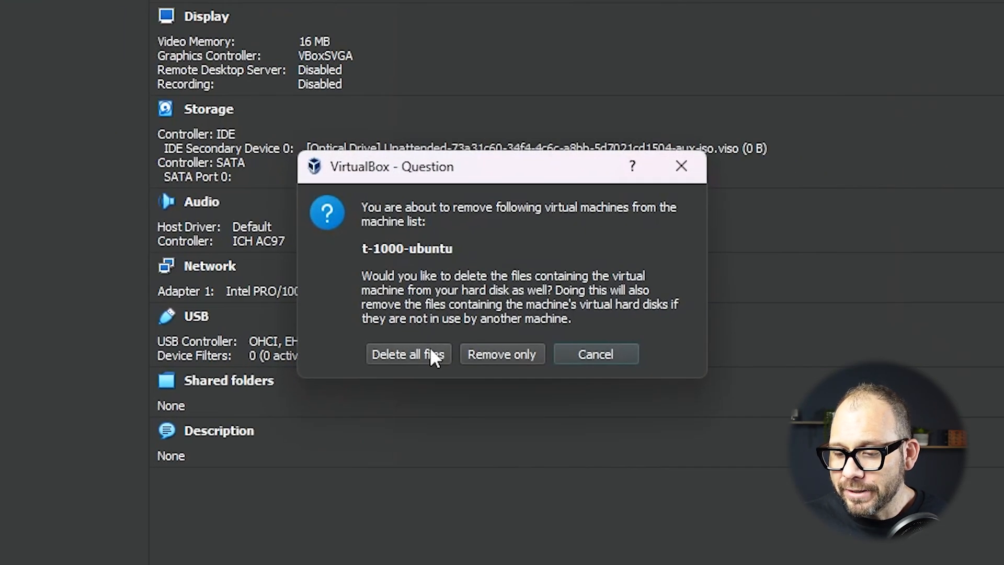
pyautogui.click(430, 348)
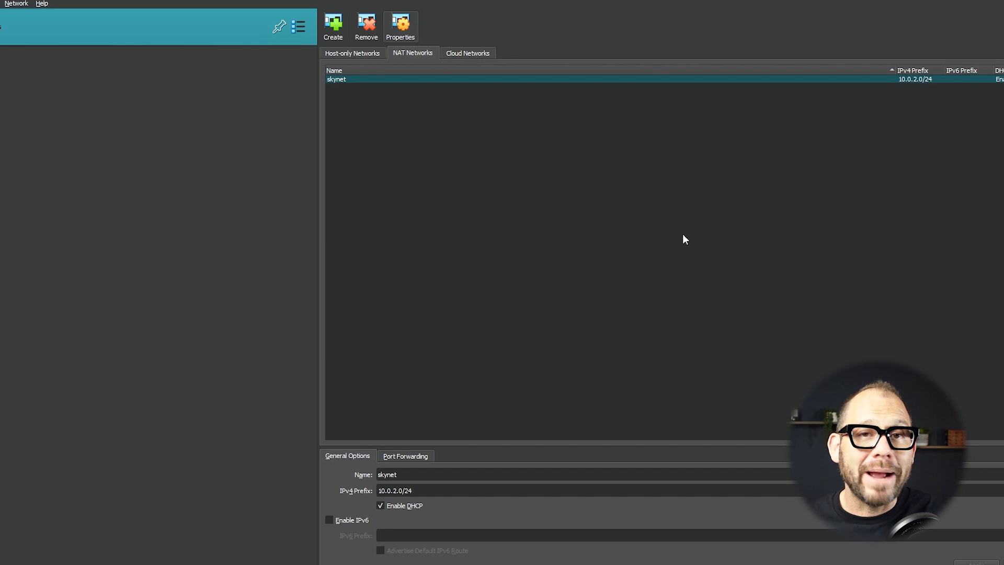